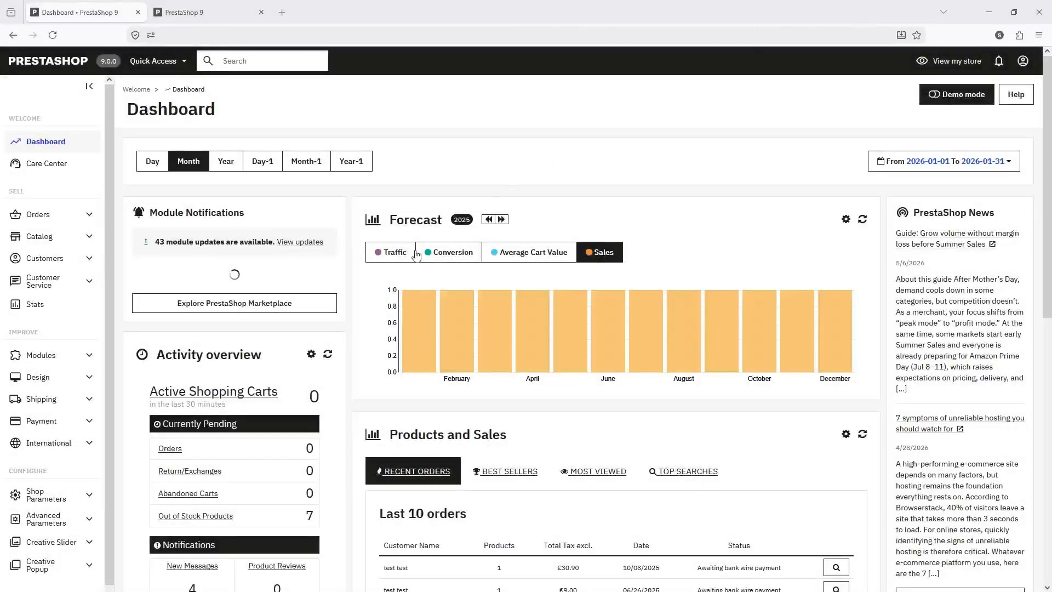
Import the Step into Style template from the Creative Slider Template Store
left_click(26, 541)
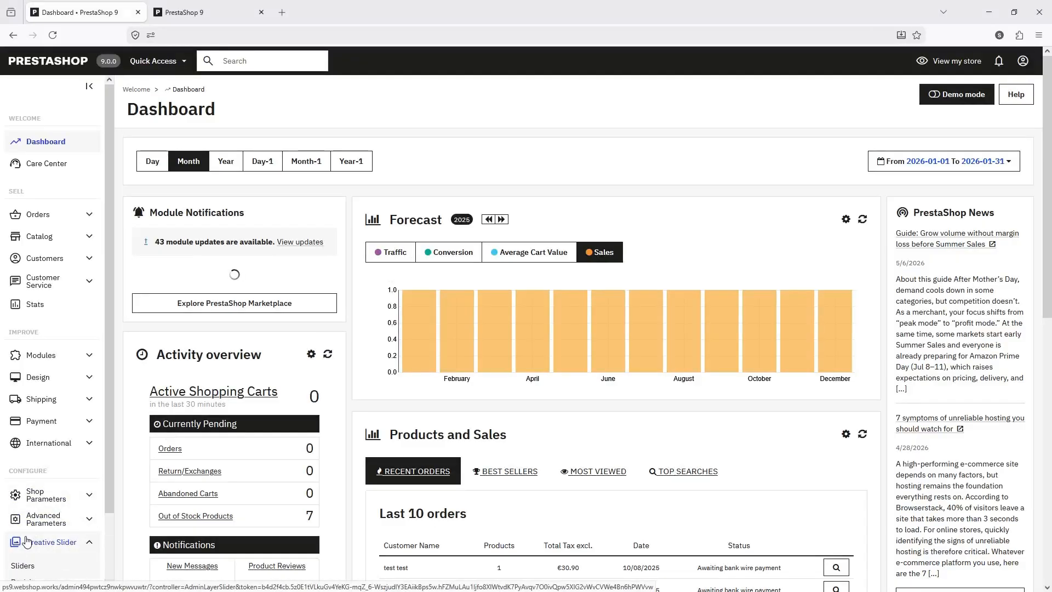
left_click(22, 567)
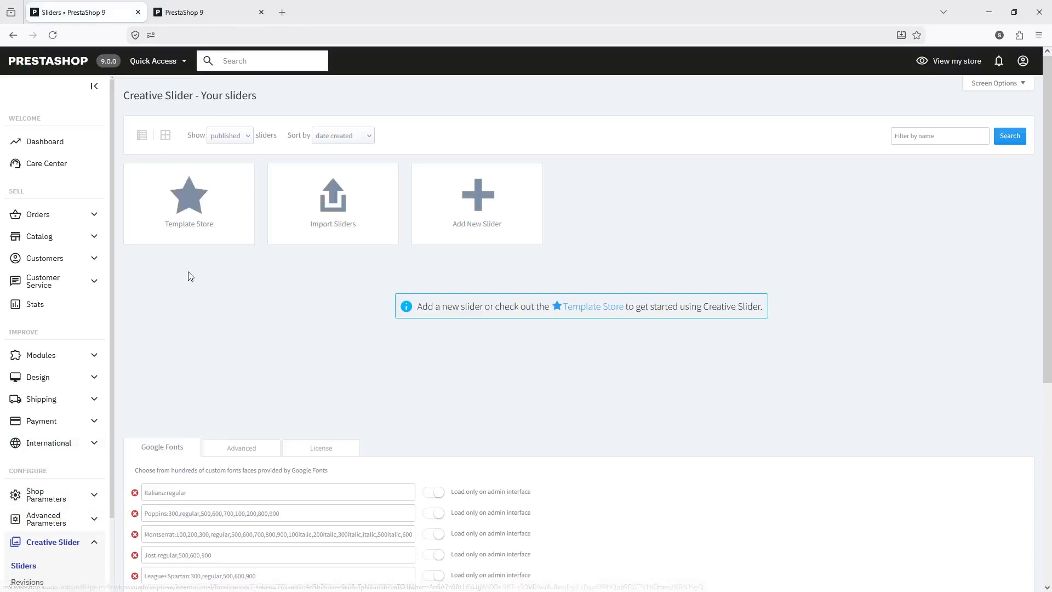
left_click(211, 219)
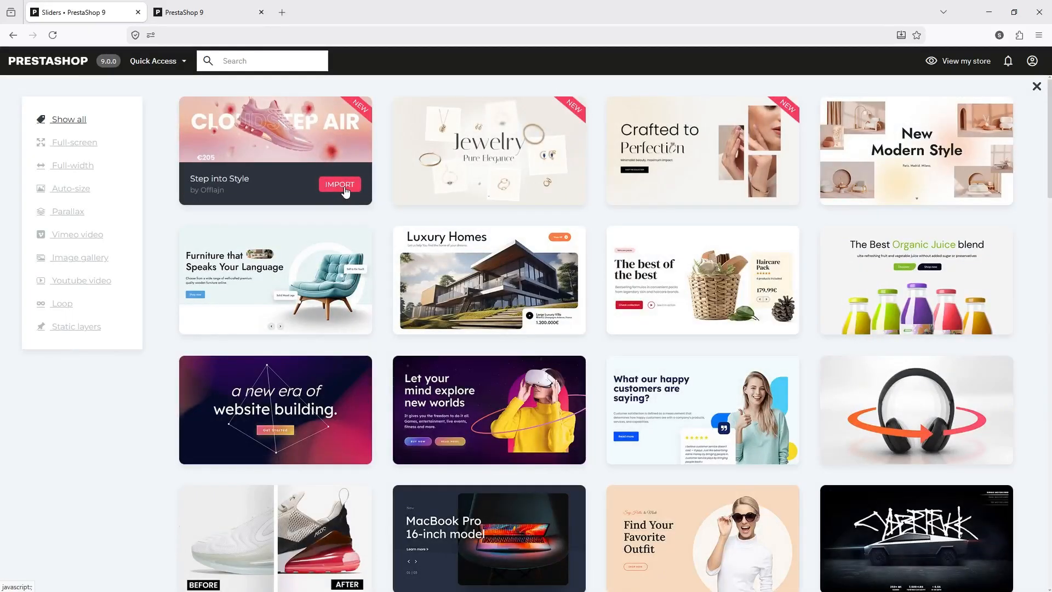
left_click(344, 188)
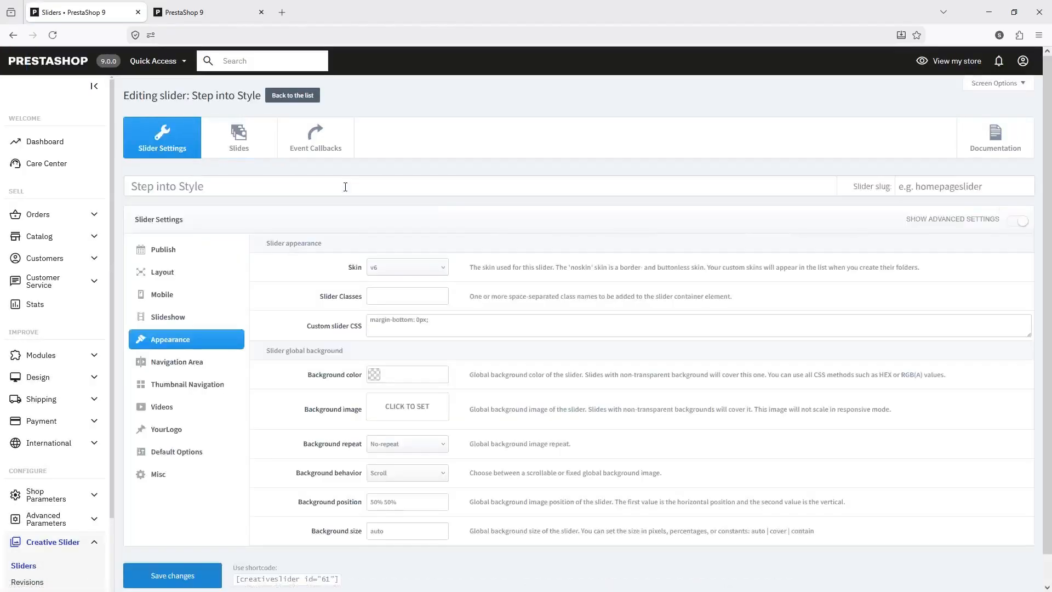
Remove the Shoe #1 slide from the slider and move the Shoe #4 slide to the first place
left_click(240, 144)
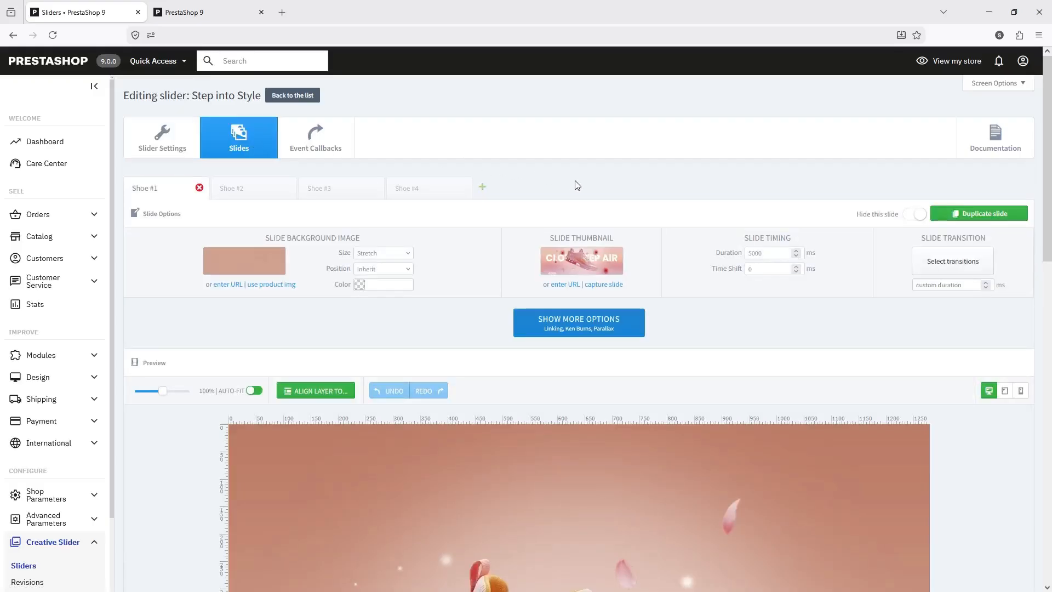
left_click(199, 188)
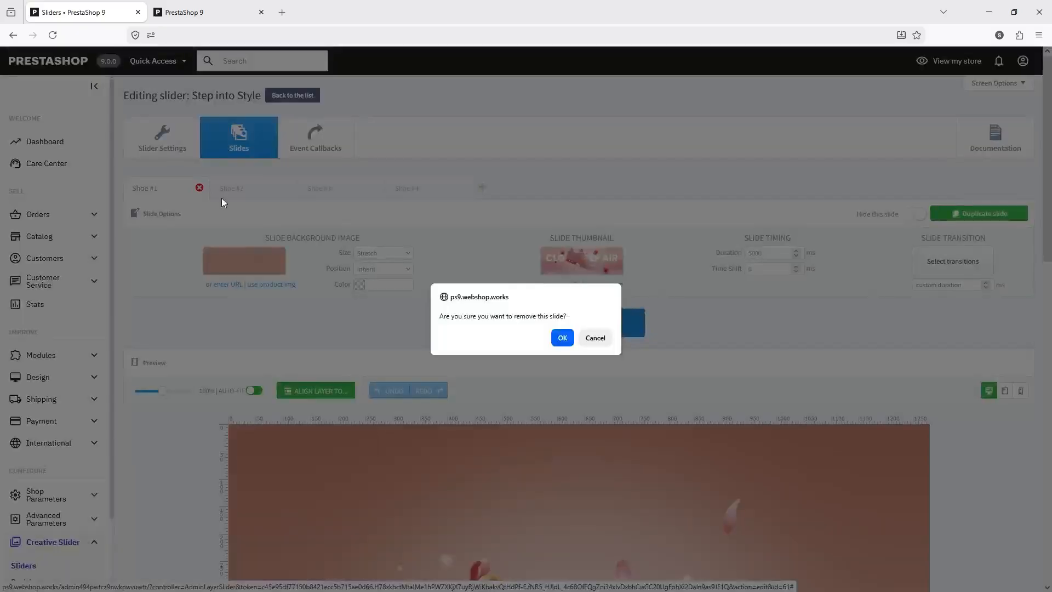
left_click(563, 335)
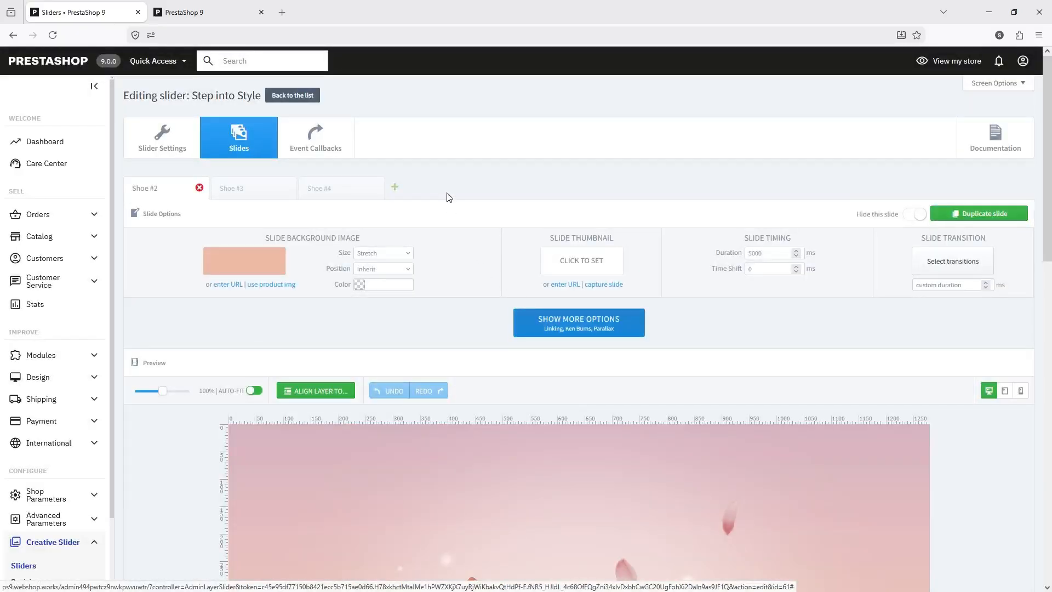
left_click_drag(345, 189, 178, 192)
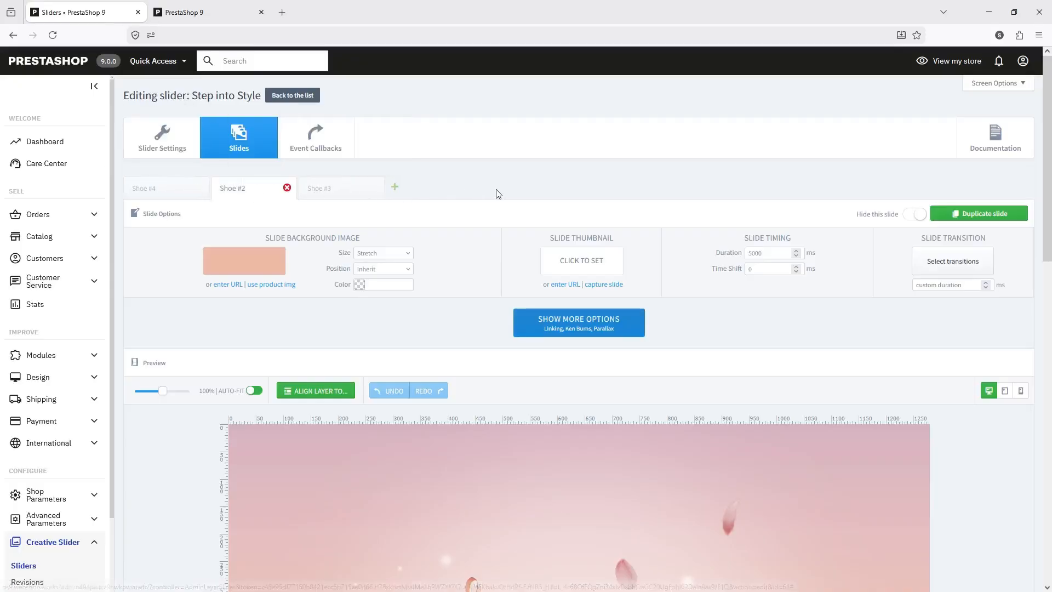
Replace the shoe layer's image on the Shoe #4 slide with the existing image w-headphone.png
left_click(164, 189)
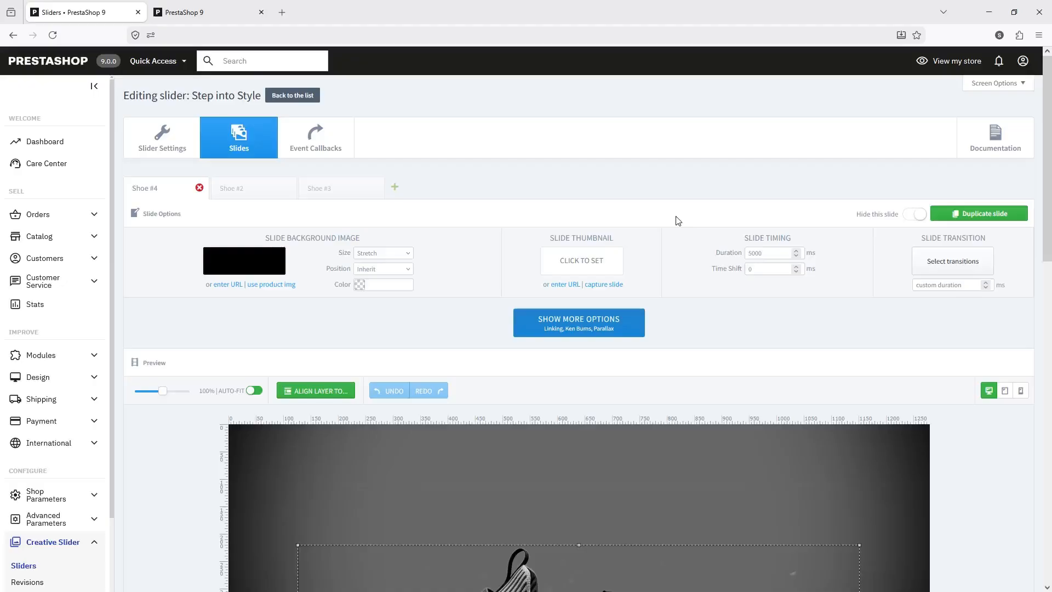
scroll(677, 221, "down", 7)
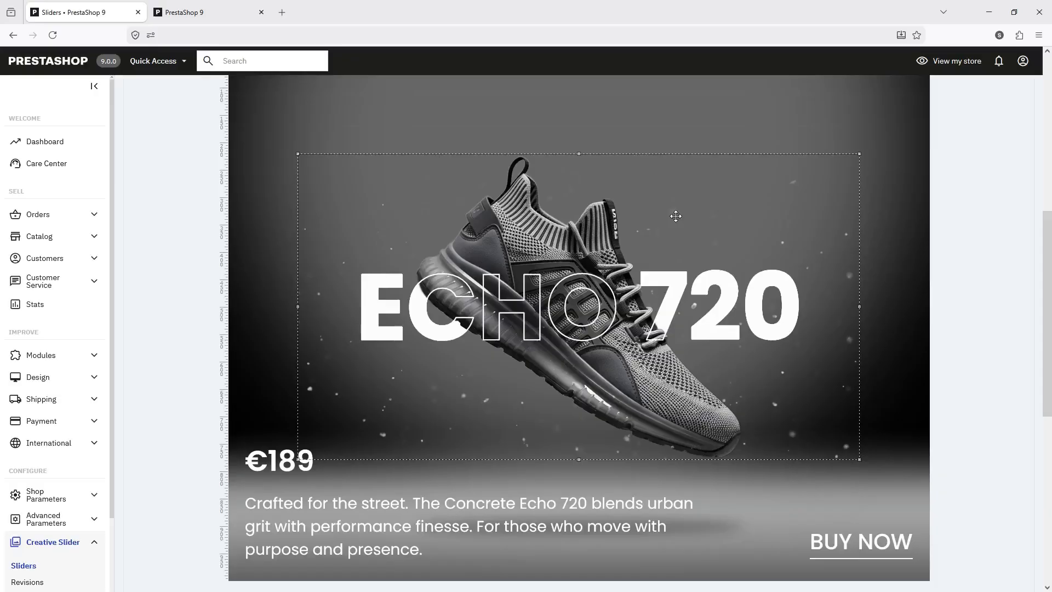
right_click(553, 236)
mouse_move(592, 271)
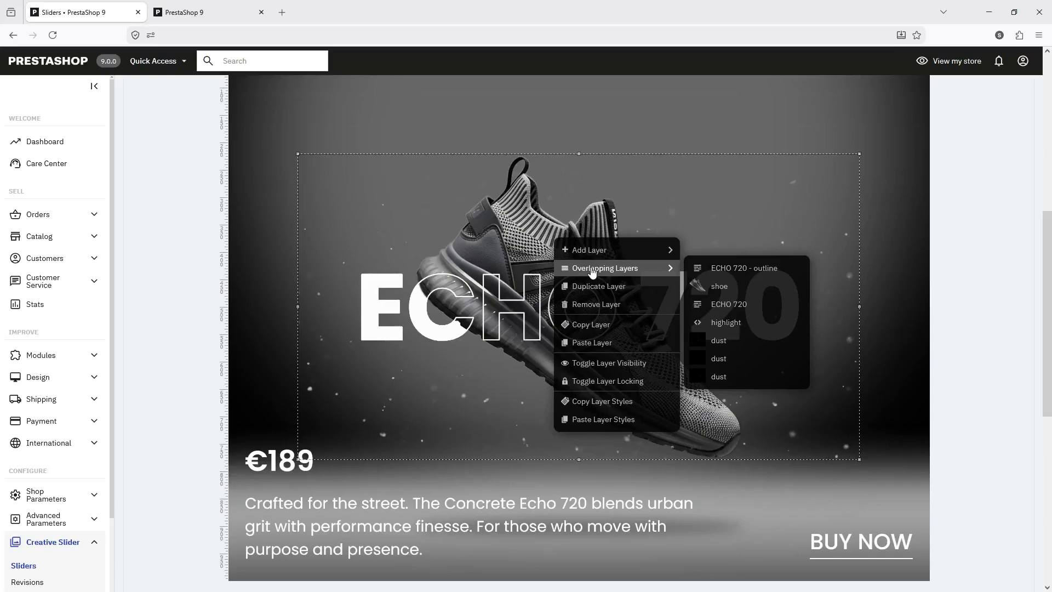
left_click(745, 287)
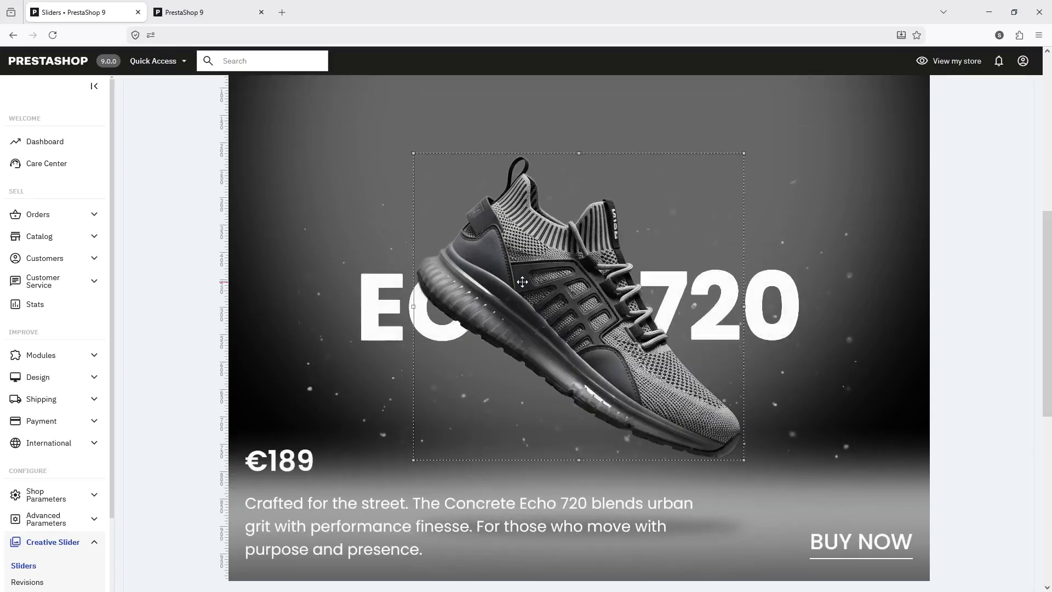
scroll(522, 282, "down", 7)
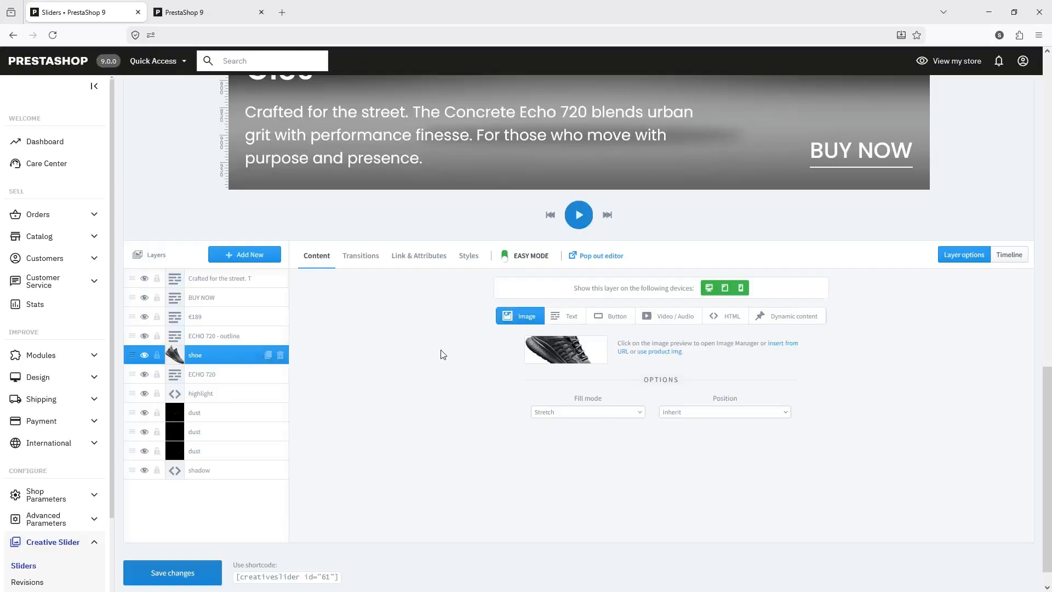
left_click(555, 354)
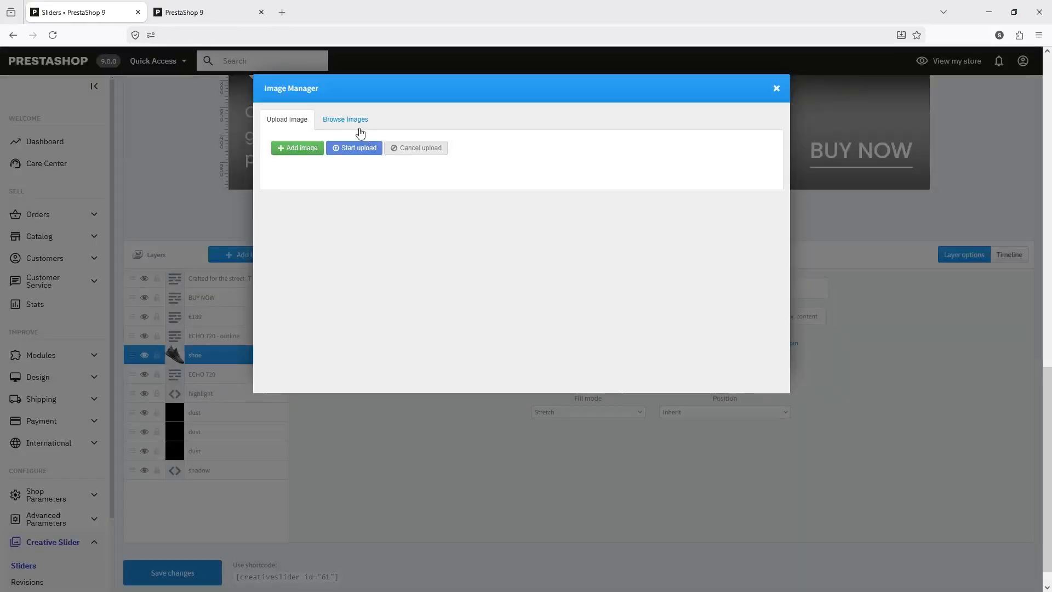
left_click(355, 125)
scroll(443, 221, "down", 3)
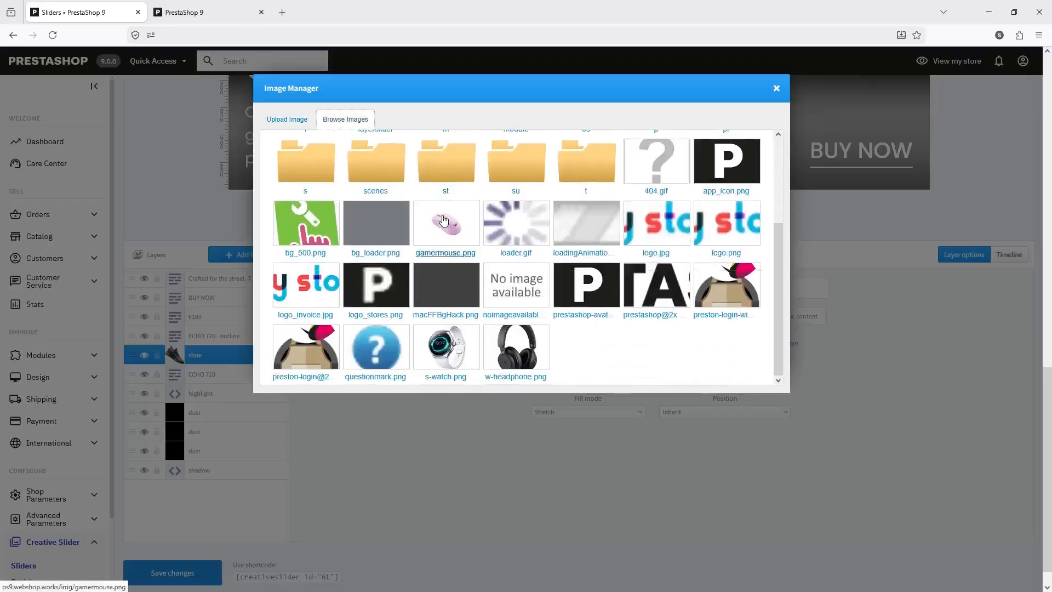
left_click(520, 347)
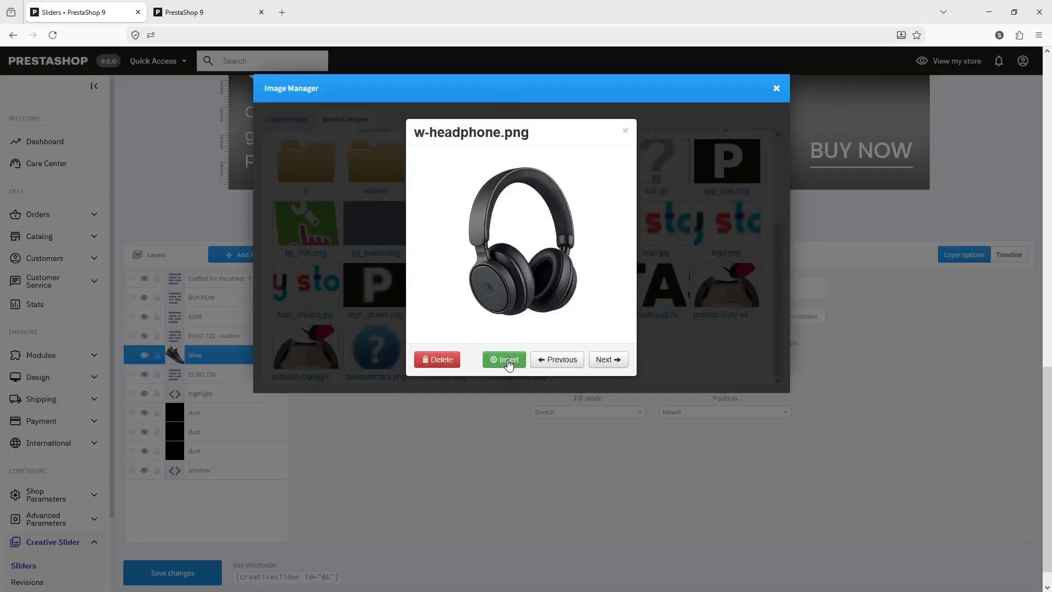
left_click(507, 359)
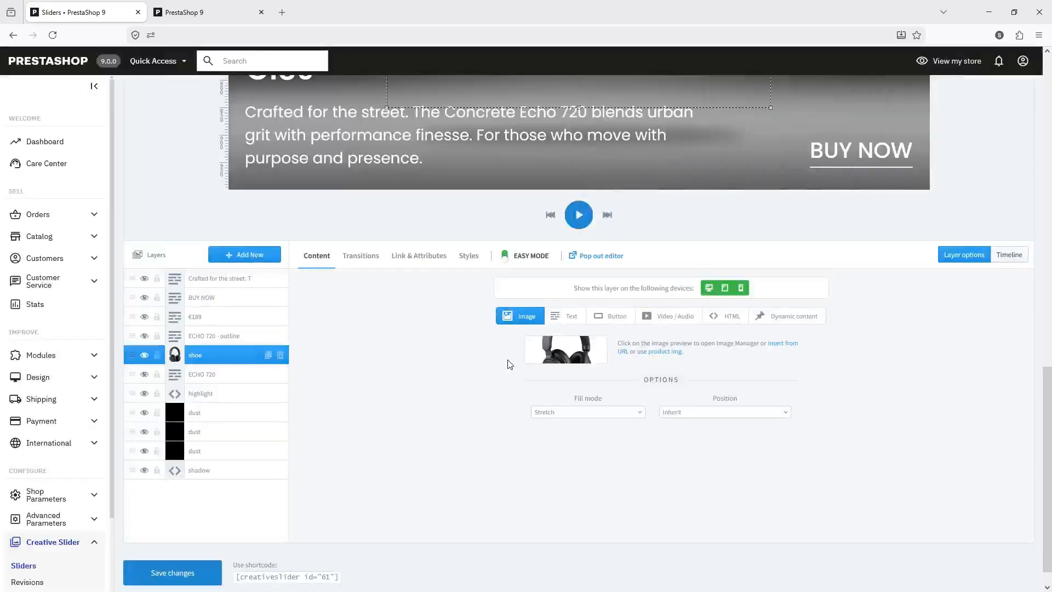
scroll(507, 364, "up", 7)
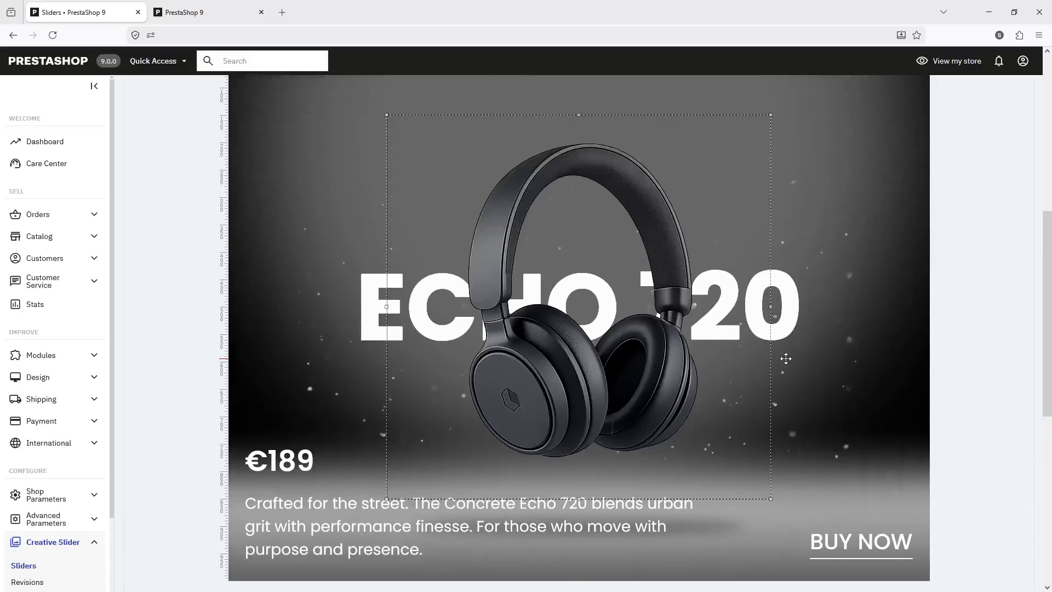
Examine the sizing and position styles of the headphone image layer, including its width setting
scroll(785, 358, "down", 7)
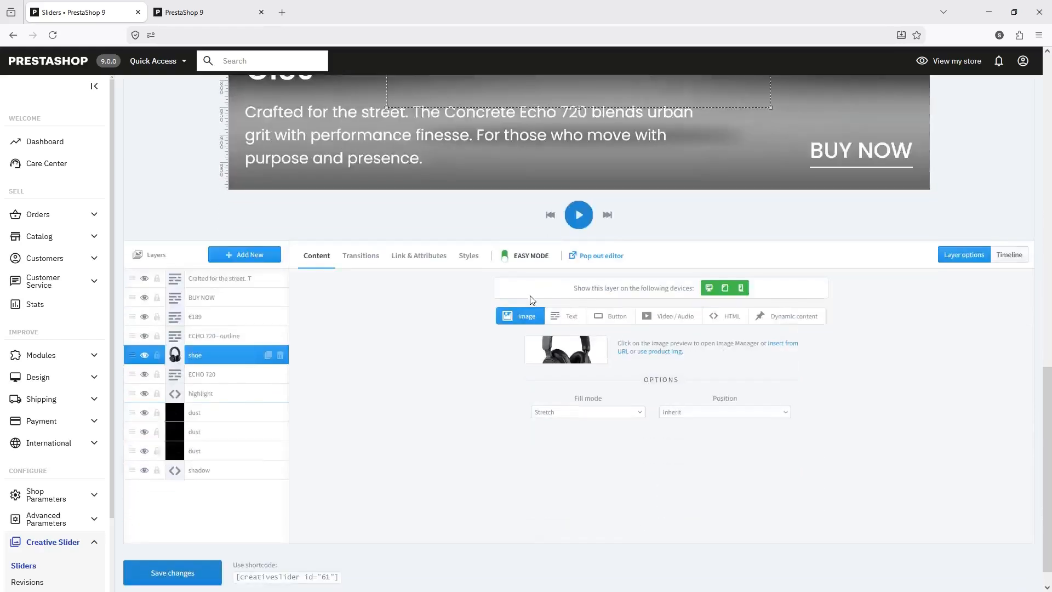
left_click(469, 256)
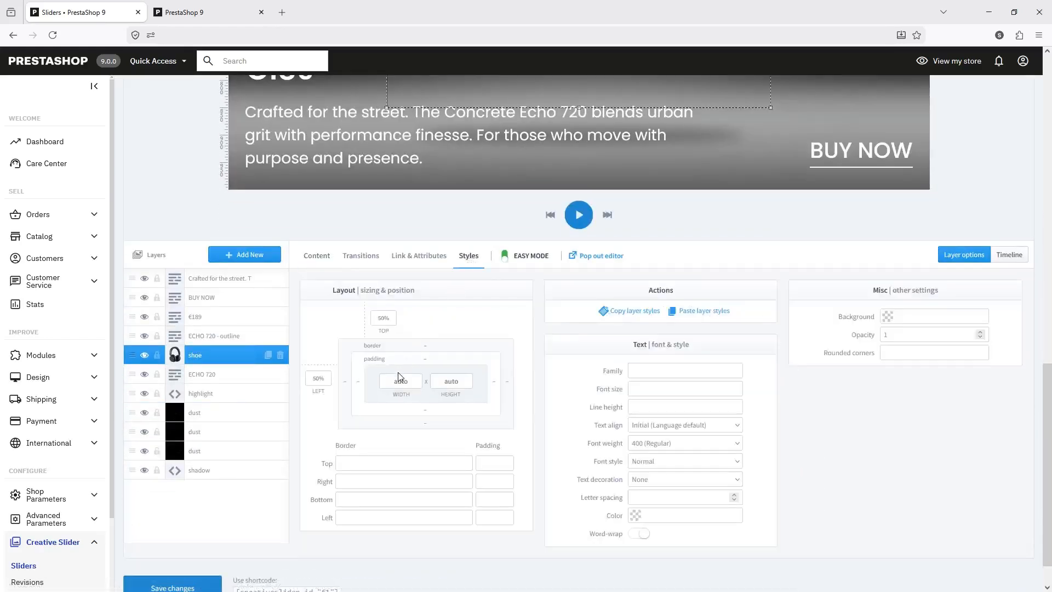
mouse_move(396, 379)
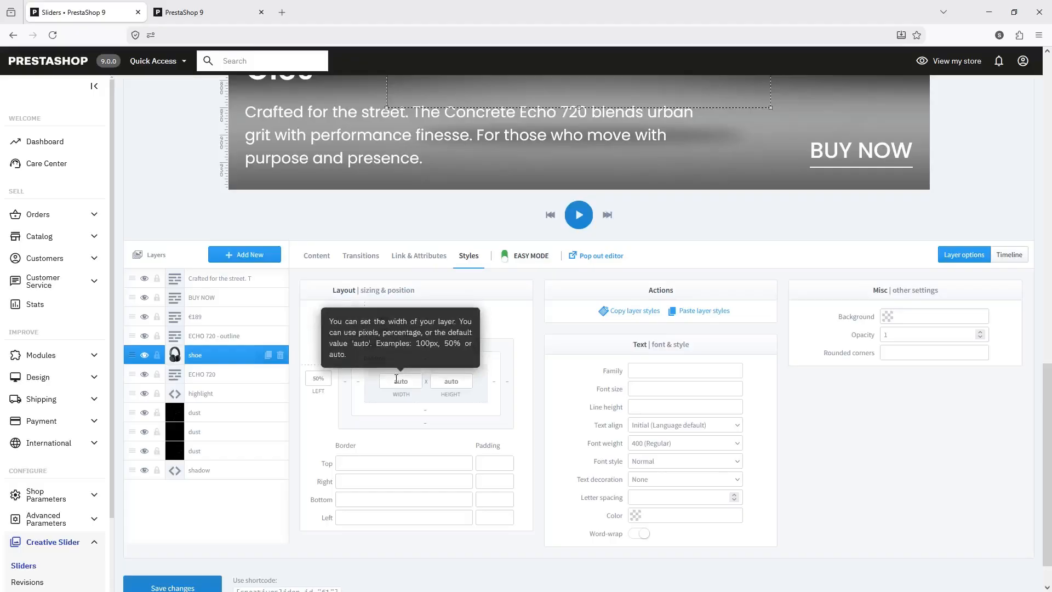
Change the text of the ECHO 720 - outline layer to "NOVA HEADPHONES"
scroll(396, 379, "up", 6)
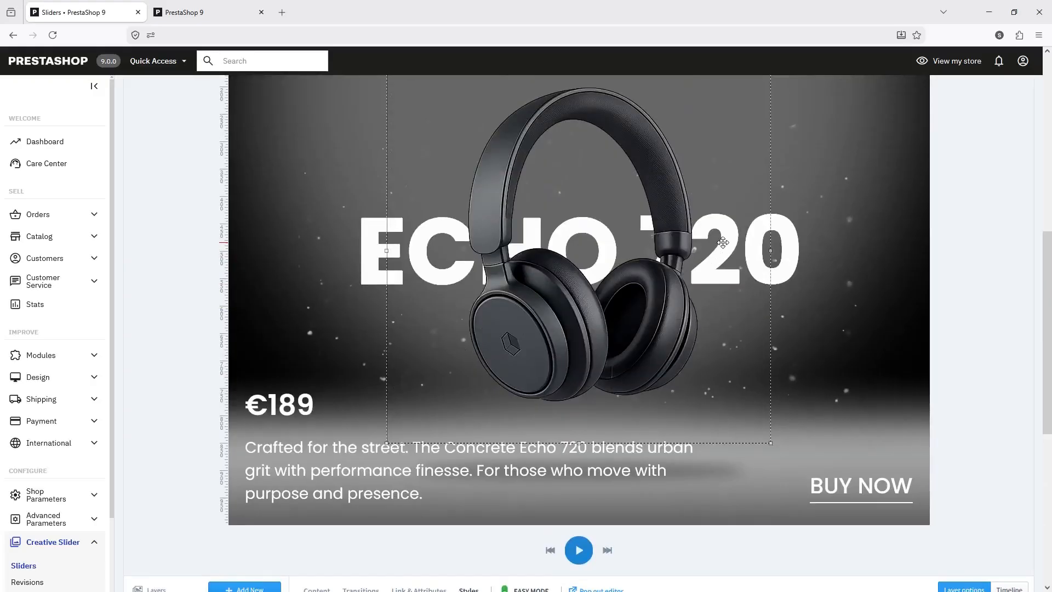
right_click(723, 243)
mouse_move(746, 273)
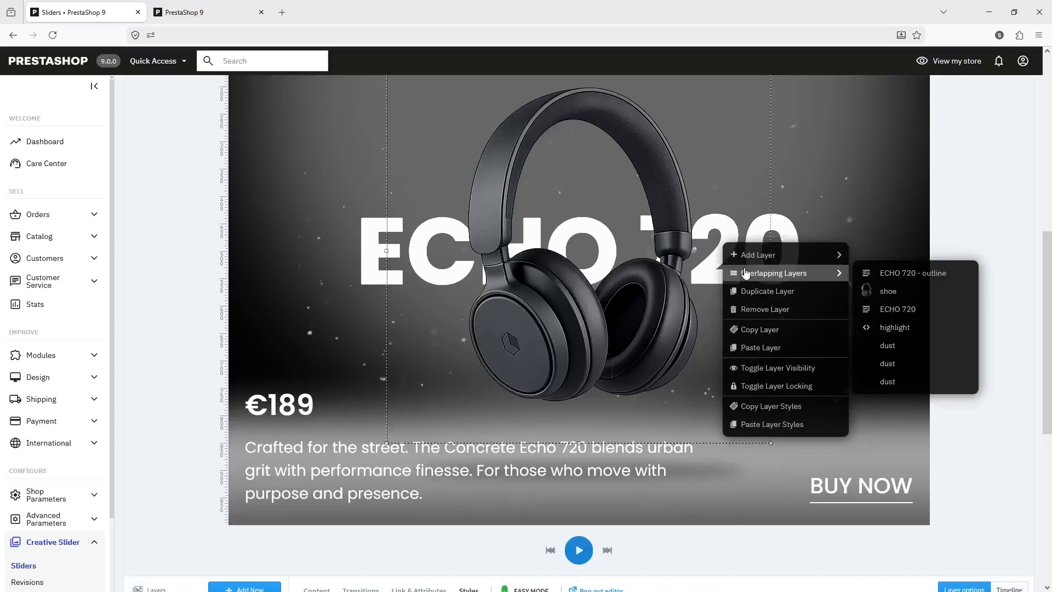
left_click(880, 273)
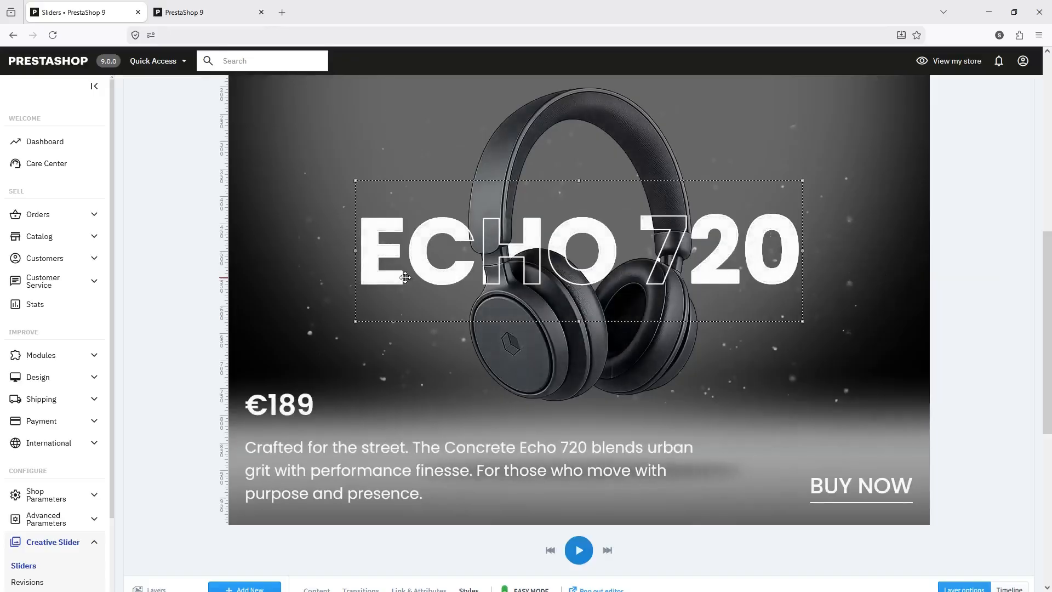
scroll(404, 277, "down", 6)
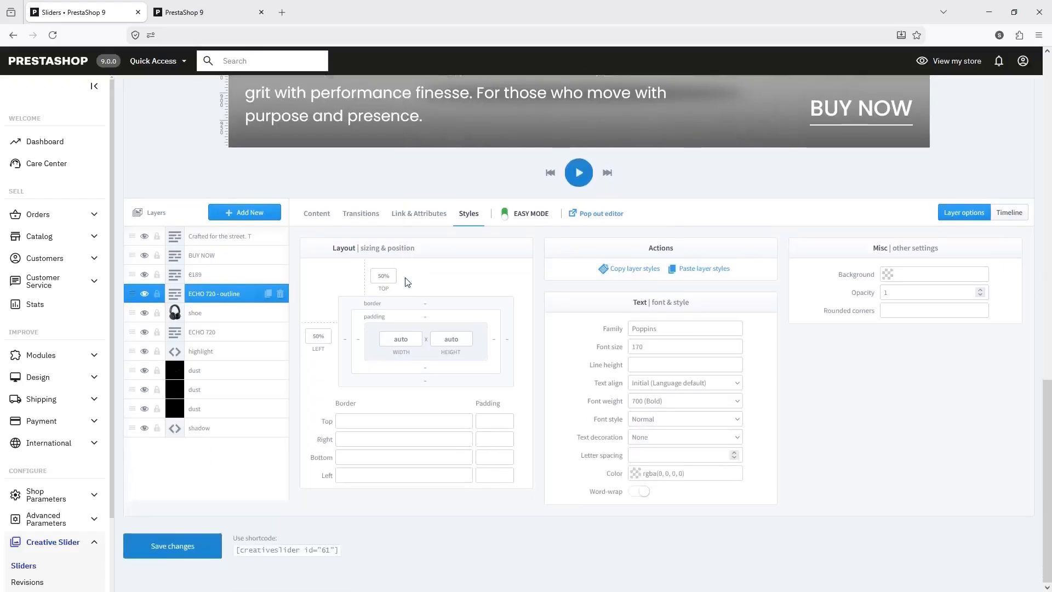
left_click(322, 220)
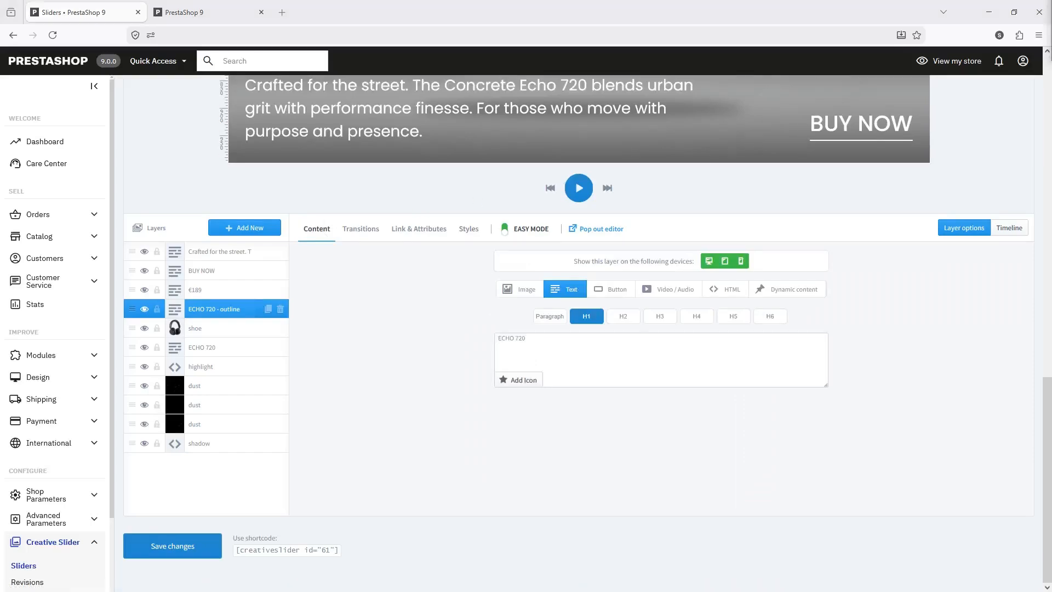
left_click(524, 342)
key("ctrl+a")
type("NOVA HEADPHONES")
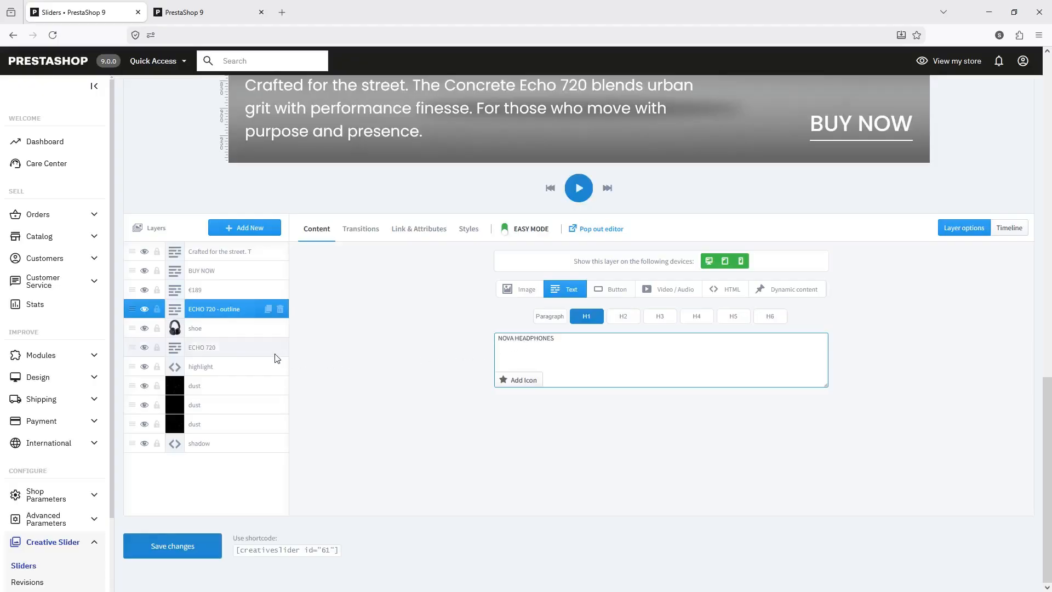
Change the text of the filled ECHO 720 layer to "NOVA HEADPHONES" and check it together with the outline layer
left_click(236, 350)
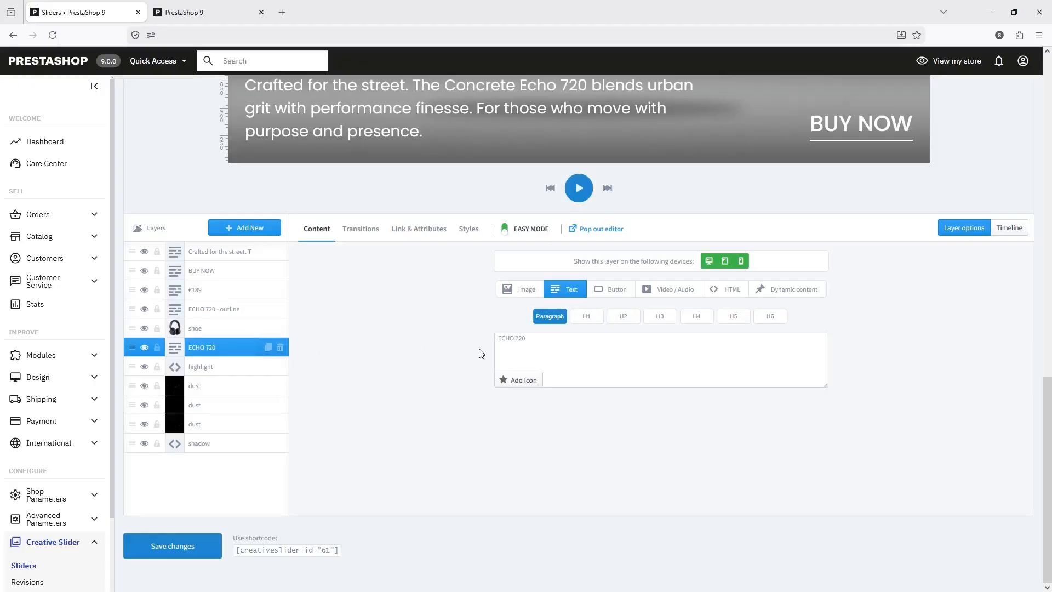
left_click(551, 343)
key("ctrl+a")
type("NOVA HEADPHONES")
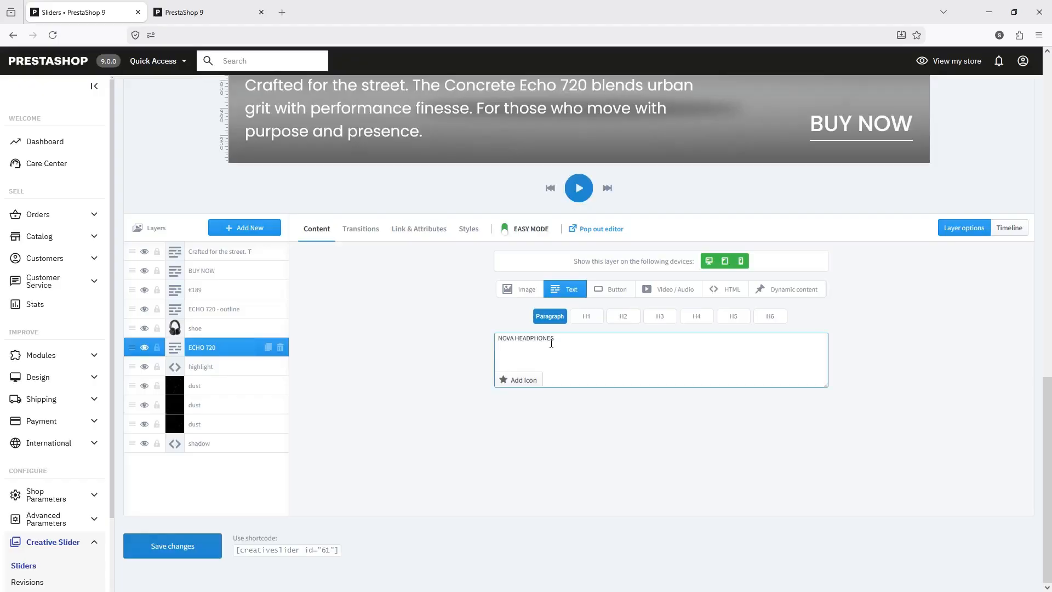
scroll(551, 343, "up", 3)
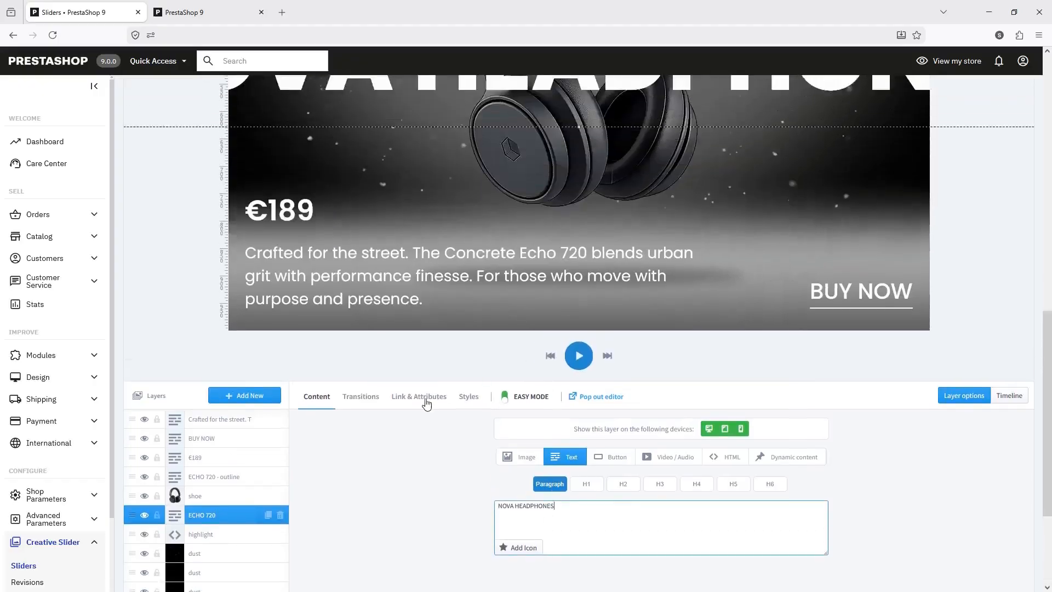
left_click(247, 476)
scroll(438, 471, "up", 4)
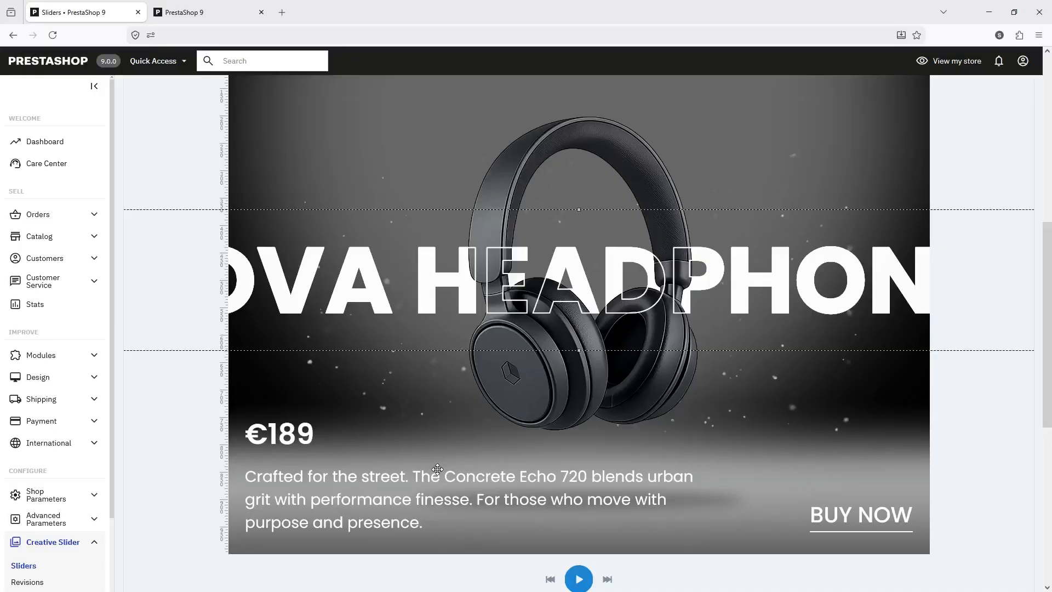
Replace the slide's description with "Immersive sound meets minimalist elegance. NOVA delivers deep focus, rich audio, and all-day comfort in a timeless design."
scroll(437, 469, "down", 5)
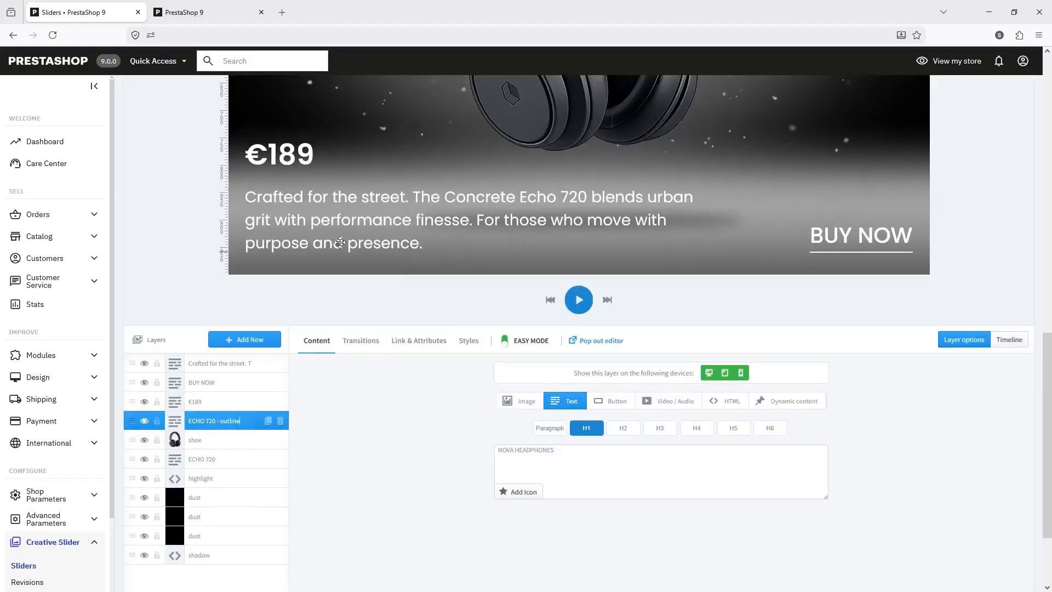
left_click(333, 218)
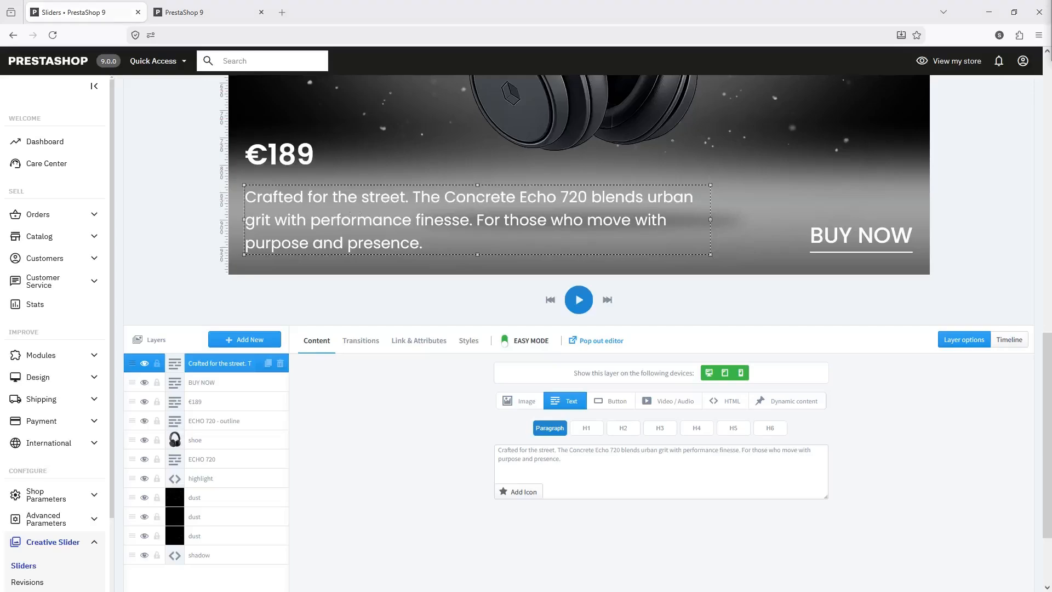
left_click(530, 457)
key("ctrl+a")
type("Immersive sound meets minimalist elegance. NOVA delivers deep focus, rich audio, and all-day comfort in a timeless design.")
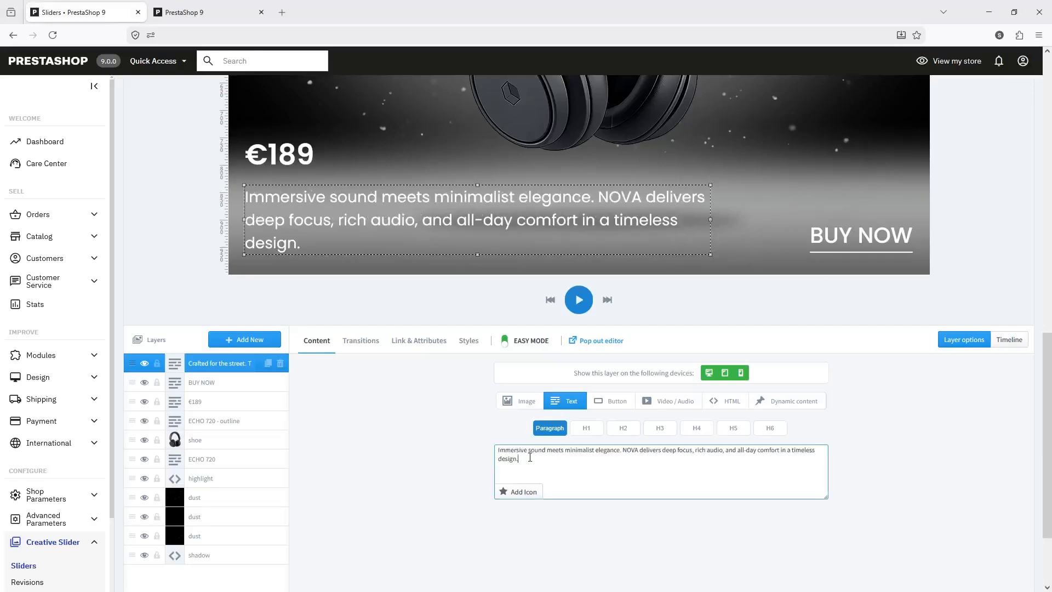
Change the price text layer of the NOVA slide to €219
left_click(235, 404)
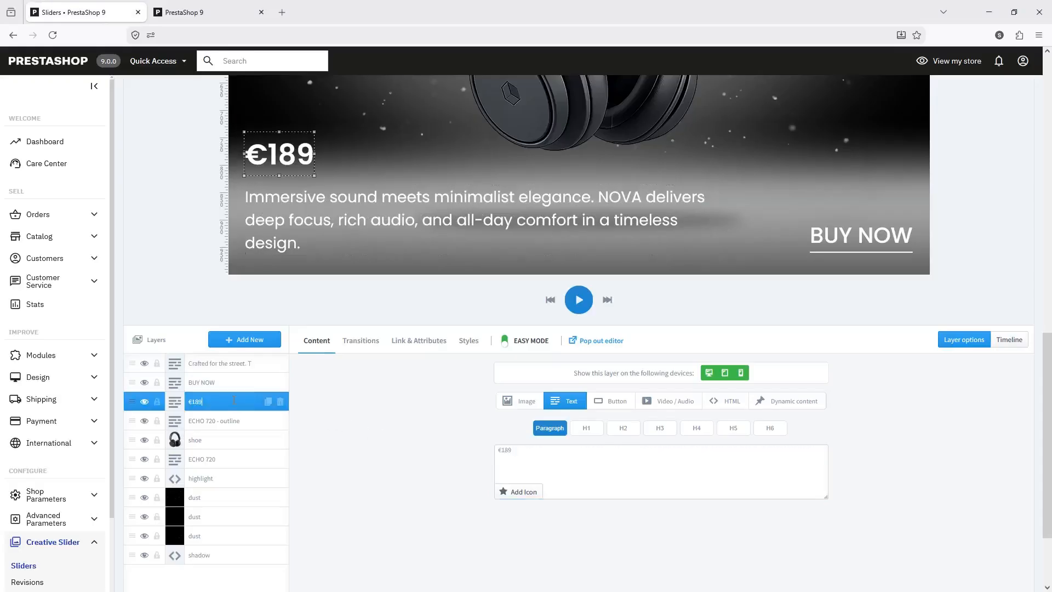
left_click(517, 449)
key("BackSpace")
key("BackSpace")
key("BackSpace")
type("219")
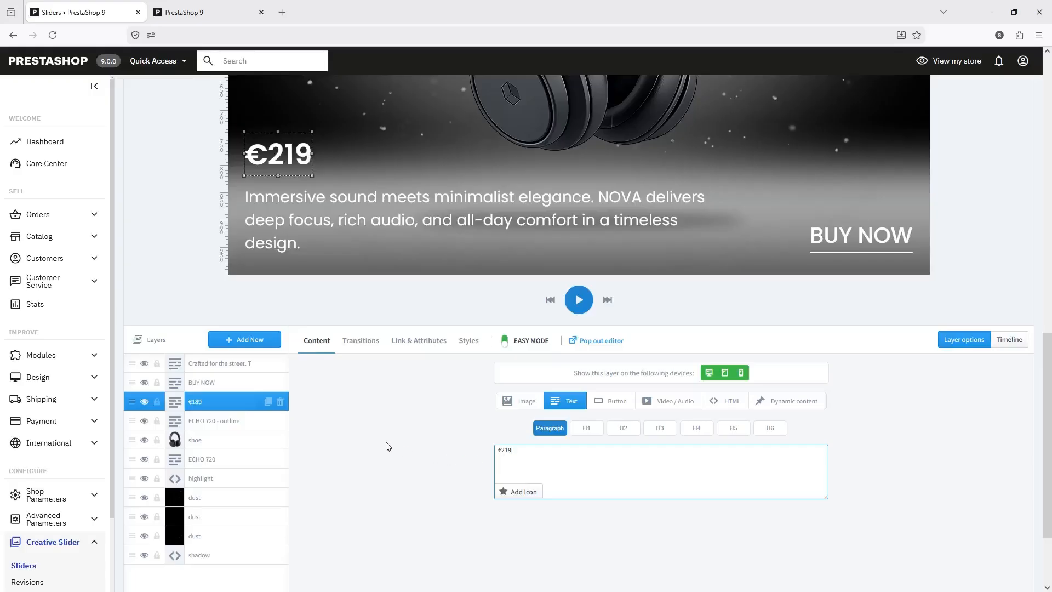
Open the link and attribute settings of the BUY NOW layer and examine its link field
left_click(894, 237)
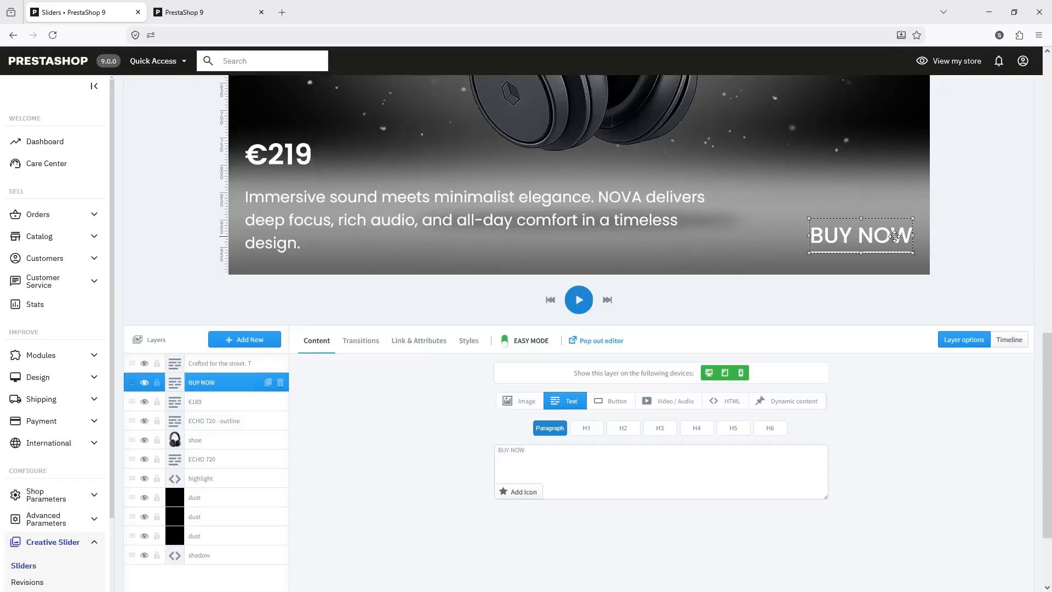
left_click(427, 344)
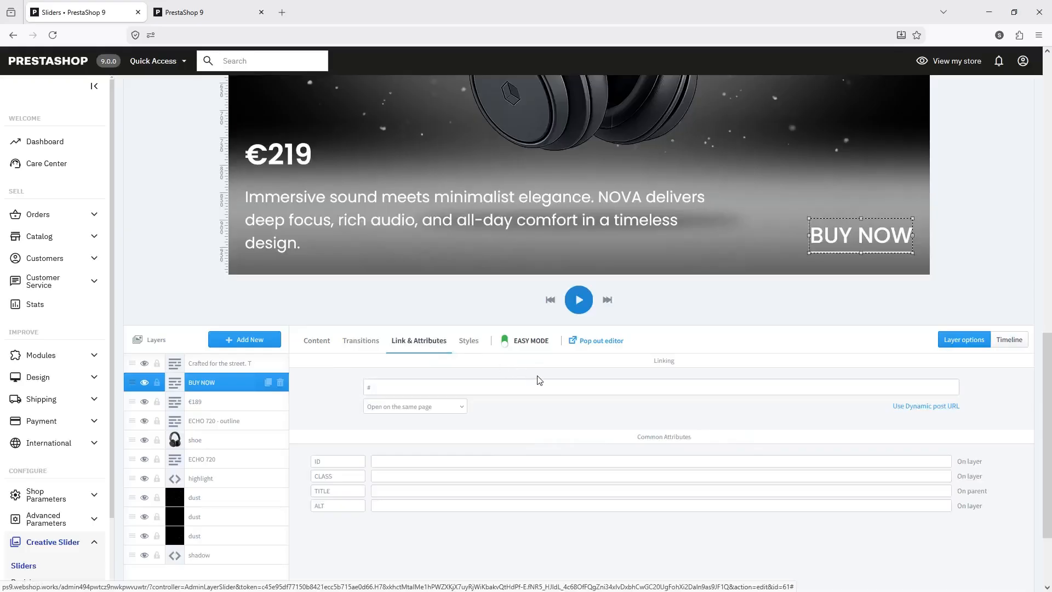
mouse_move(556, 386)
Open the Shoe #2 slide and review its mouse image, title, price and description
scroll(471, 334, "up", 5)
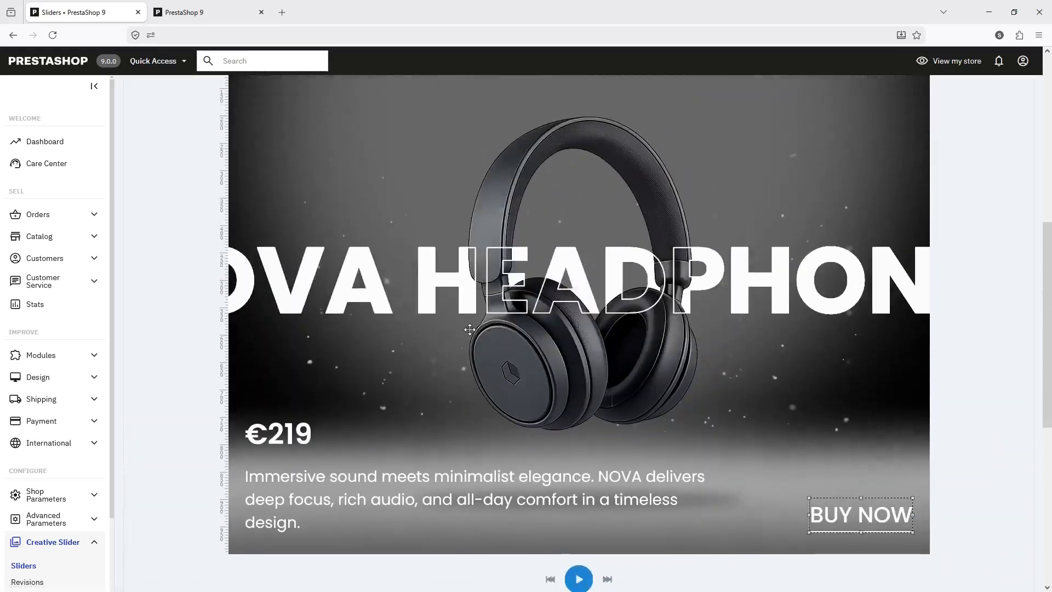
scroll(472, 331, "up", 7)
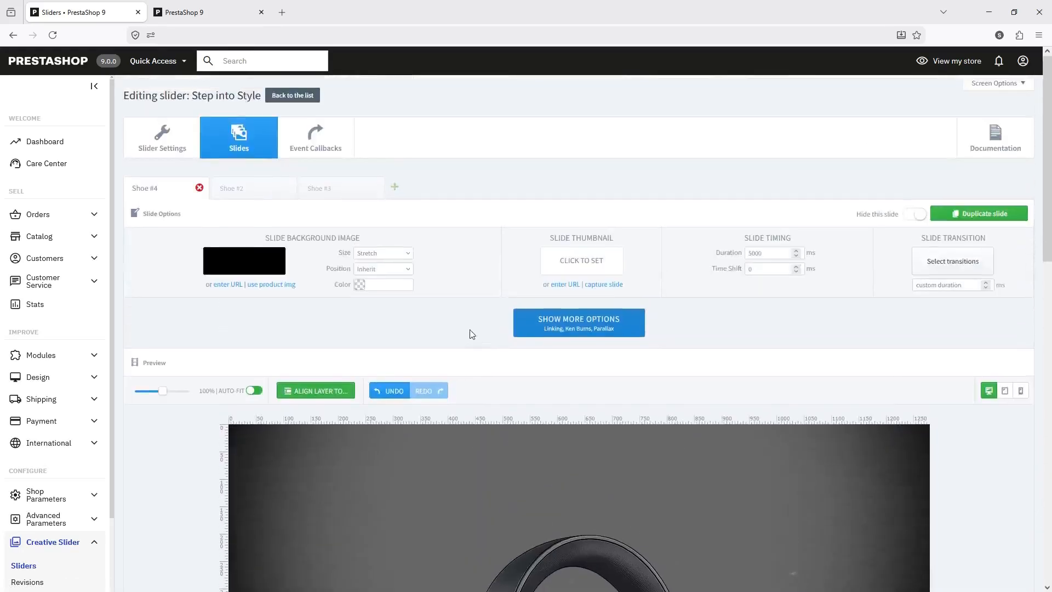
mouse_move(256, 196)
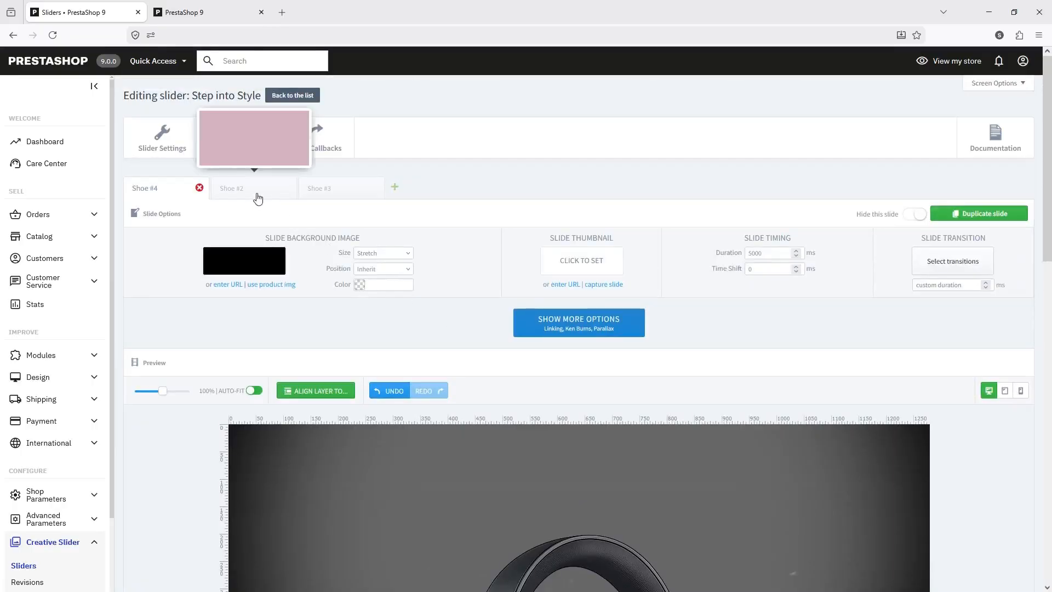
left_click(256, 197)
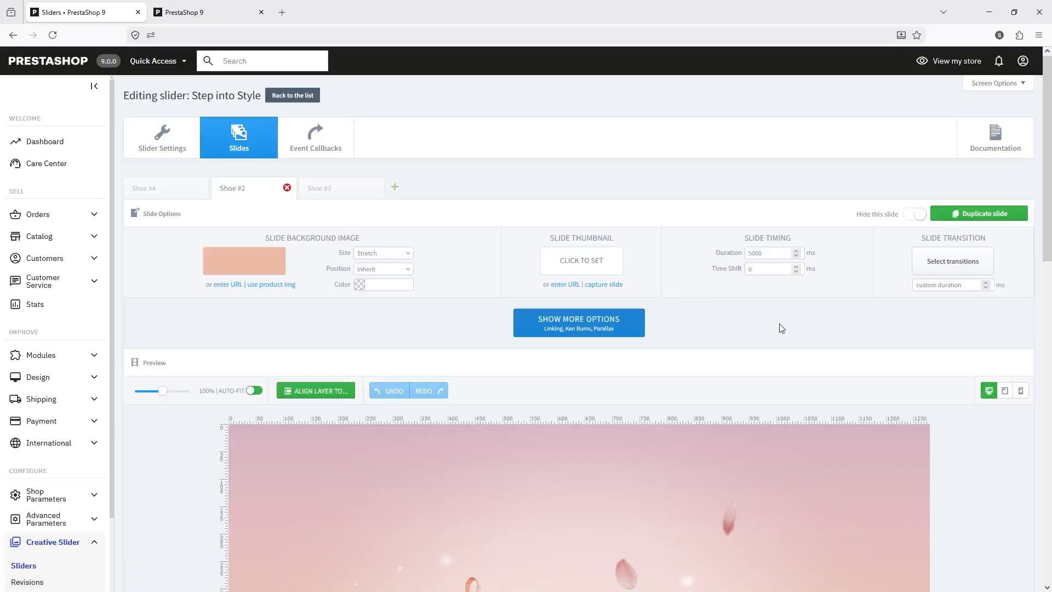
scroll(781, 328, "down", 7)
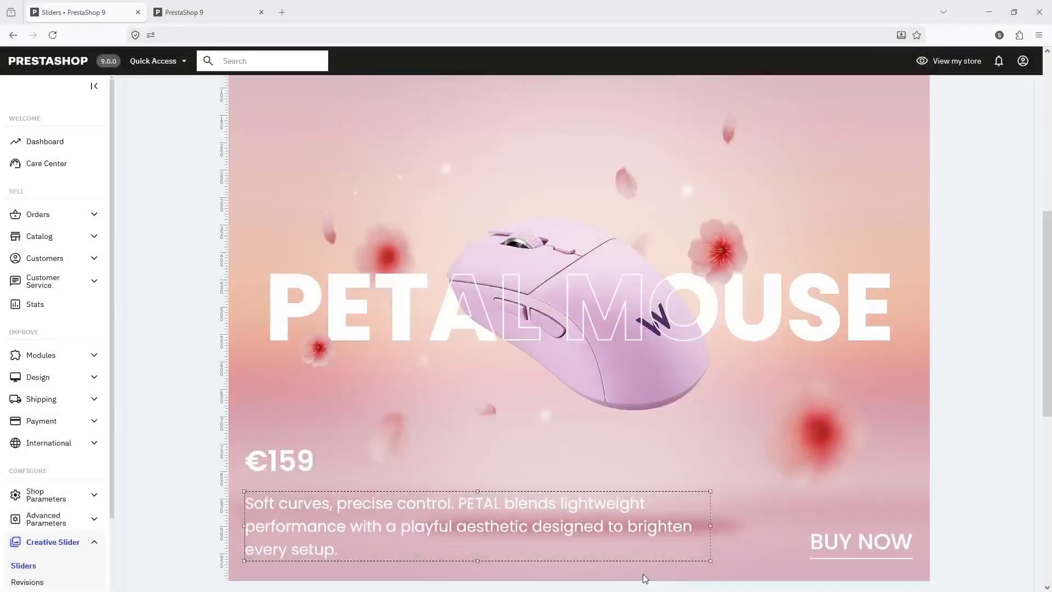
scroll(411, 262, "up", 7)
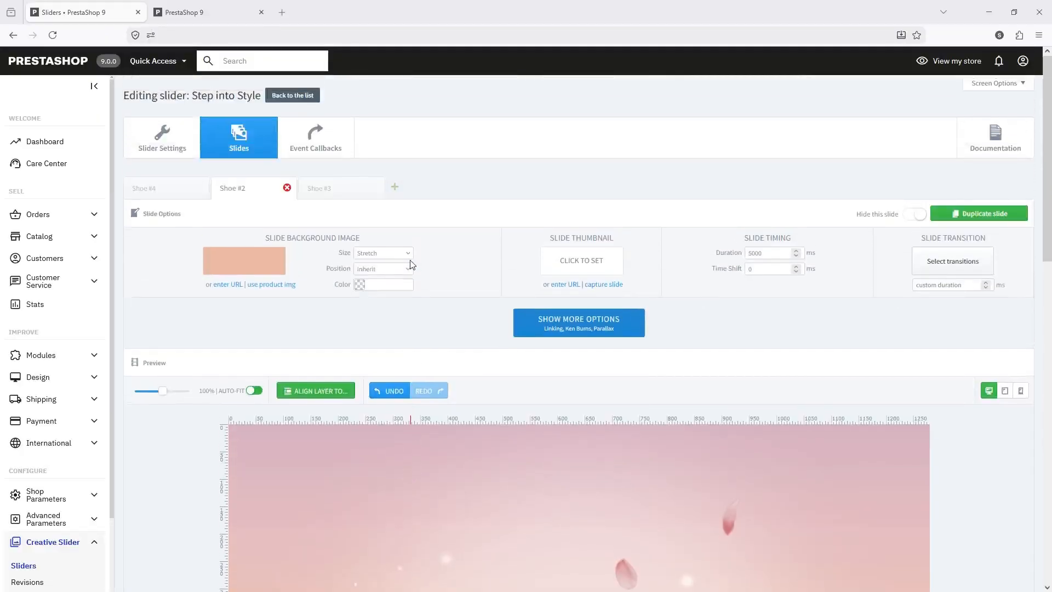
Open the Shoe #3 slide and review its product image, title, price and description
left_click(336, 197)
scroll(615, 408, "down", 5)
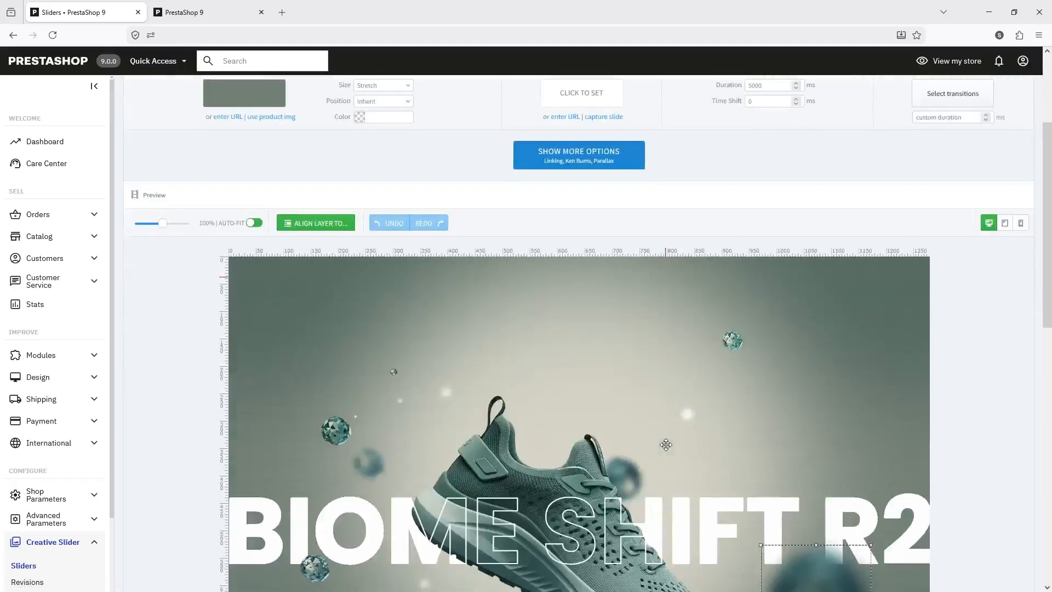
scroll(665, 445, "down", 2)
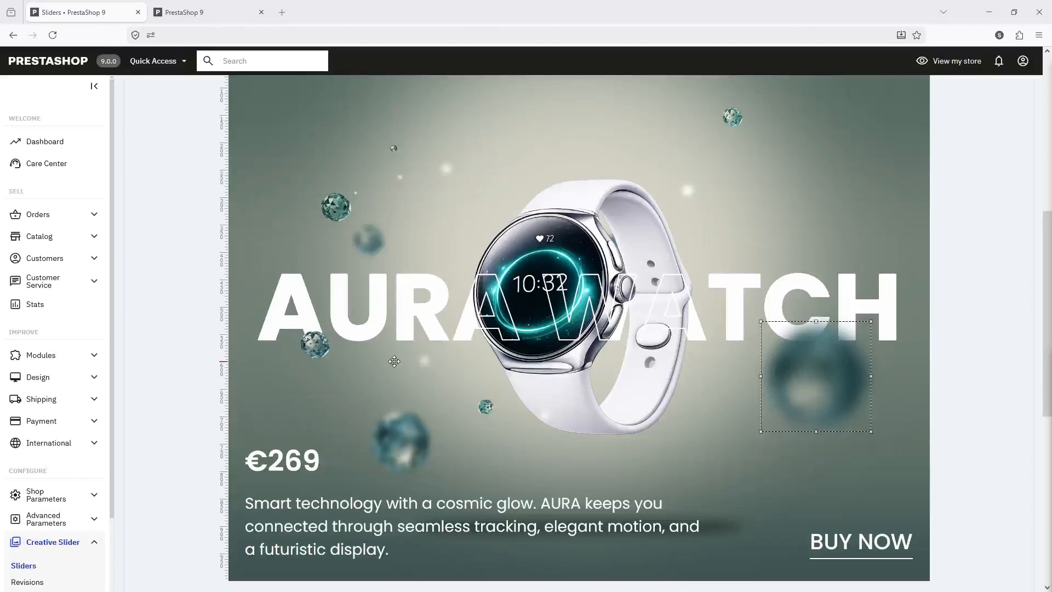
scroll(258, 243, "up", 4)
scroll(217, 223, "up", 3)
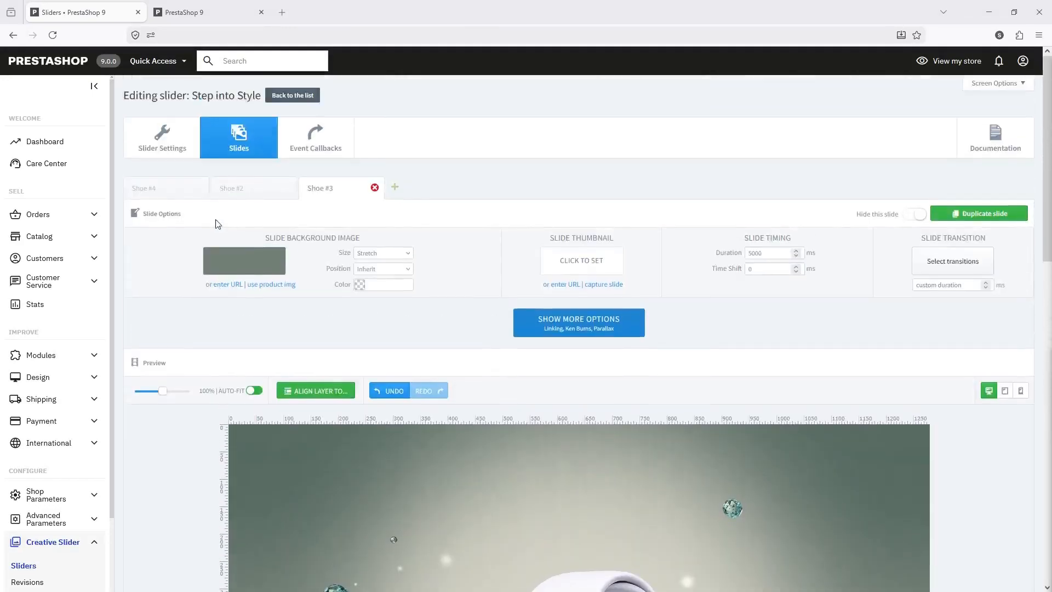
Check the slider's publish settings, set its module position to Home in the layout settings, and save the slider
left_click(165, 142)
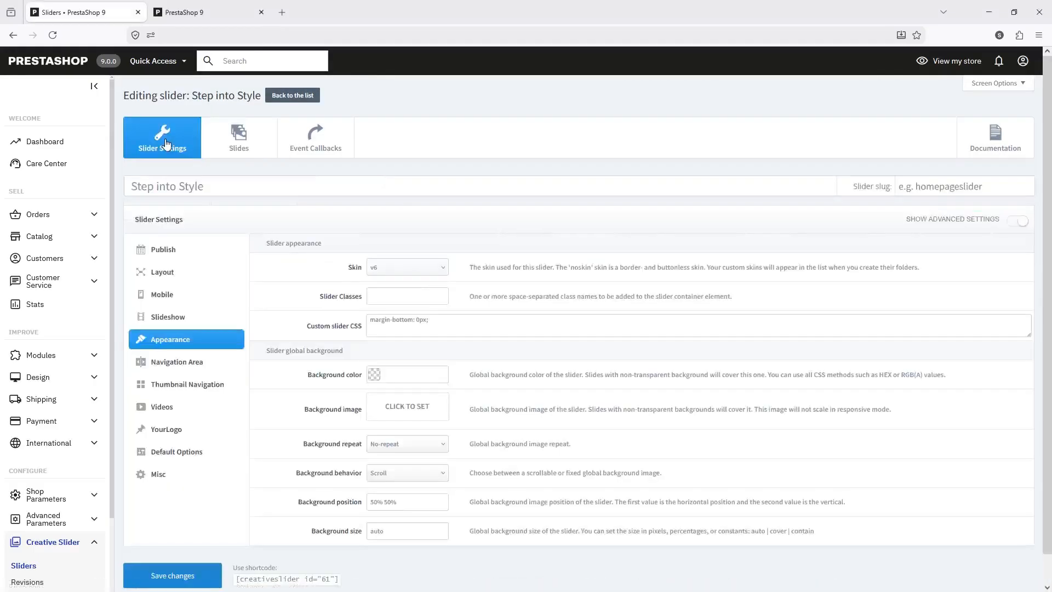
left_click(176, 252)
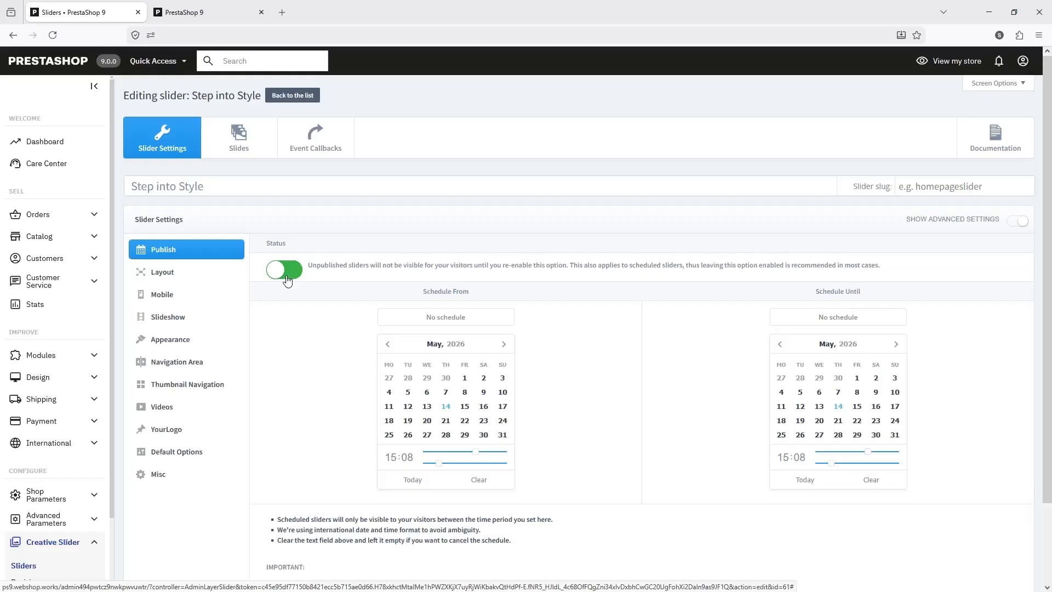
left_click(162, 273)
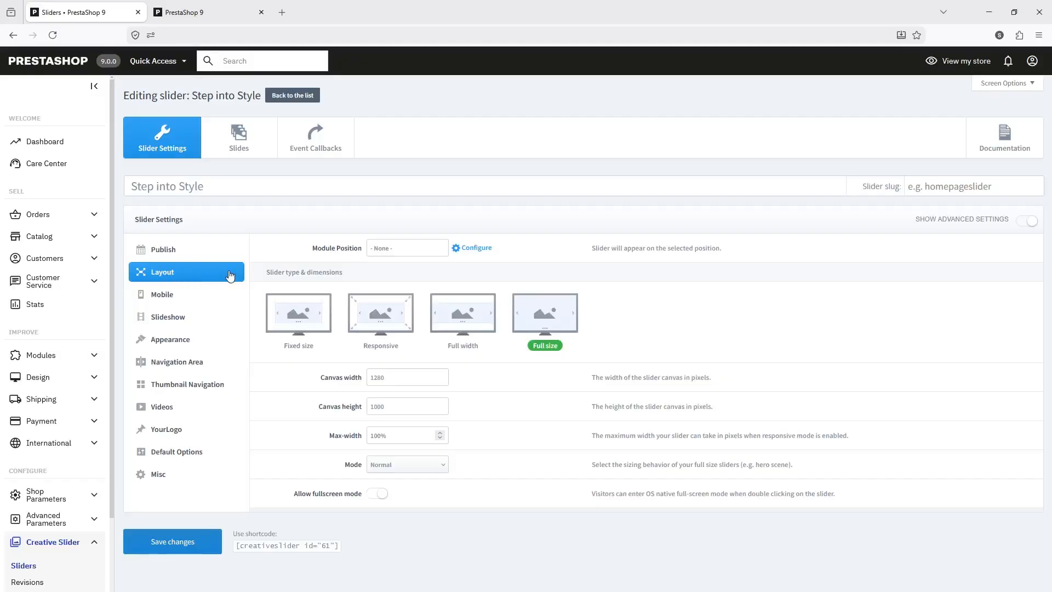
left_click(395, 248)
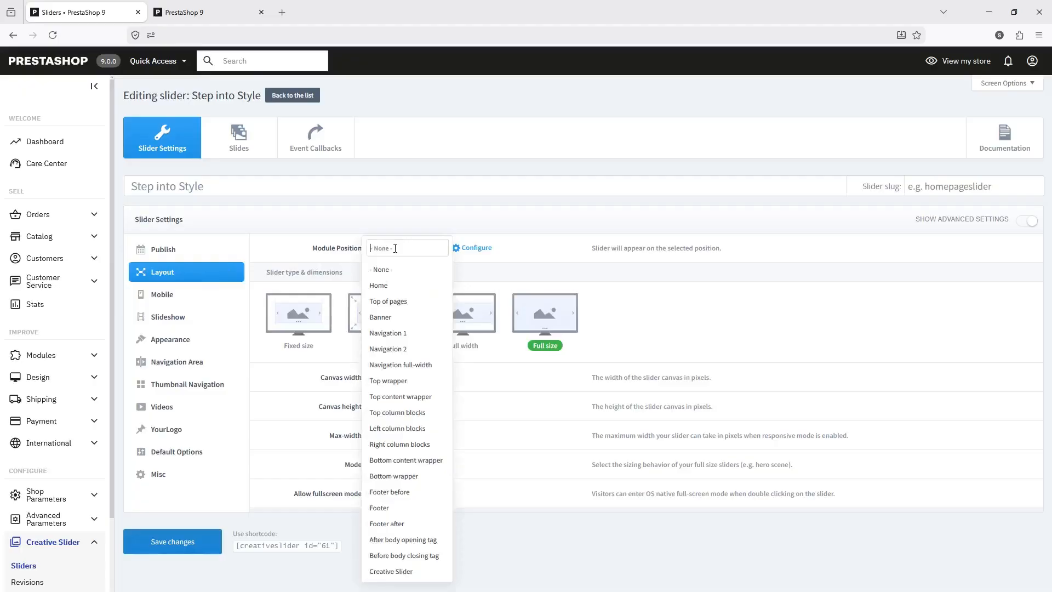
left_click(392, 287)
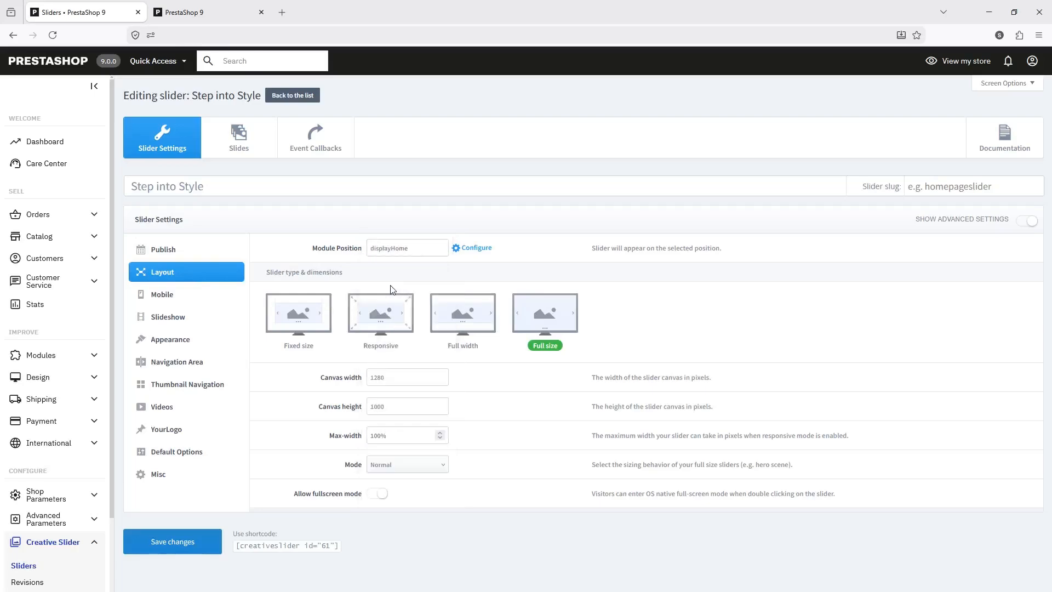
left_click(176, 540)
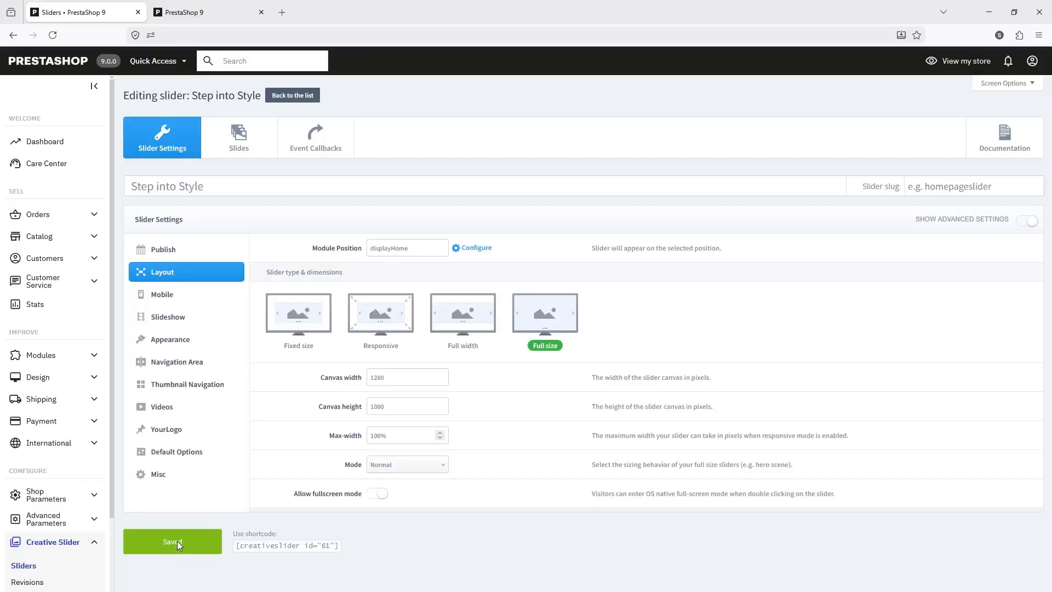
Switch to the storefront, reload the homepage, and check where the new slider appears on it
left_click(185, 11)
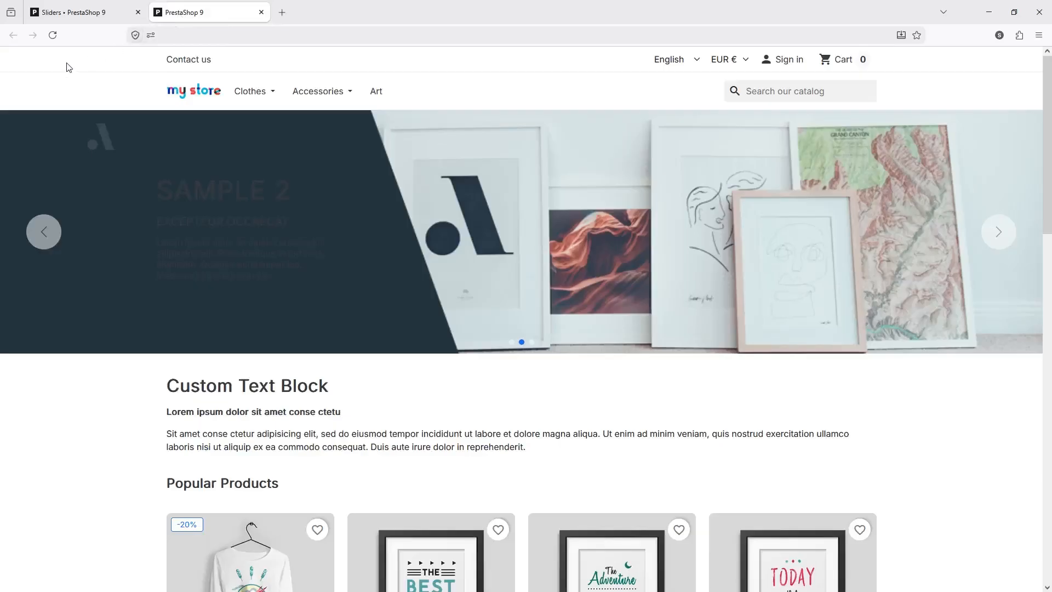
left_click(55, 38)
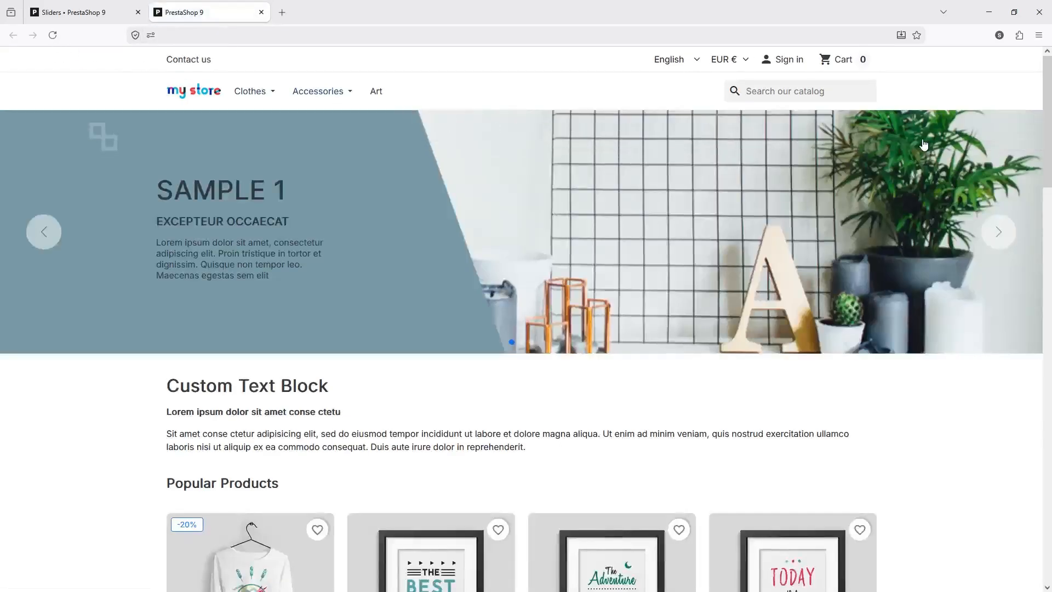
left_click_drag(1047, 145, 1044, 461)
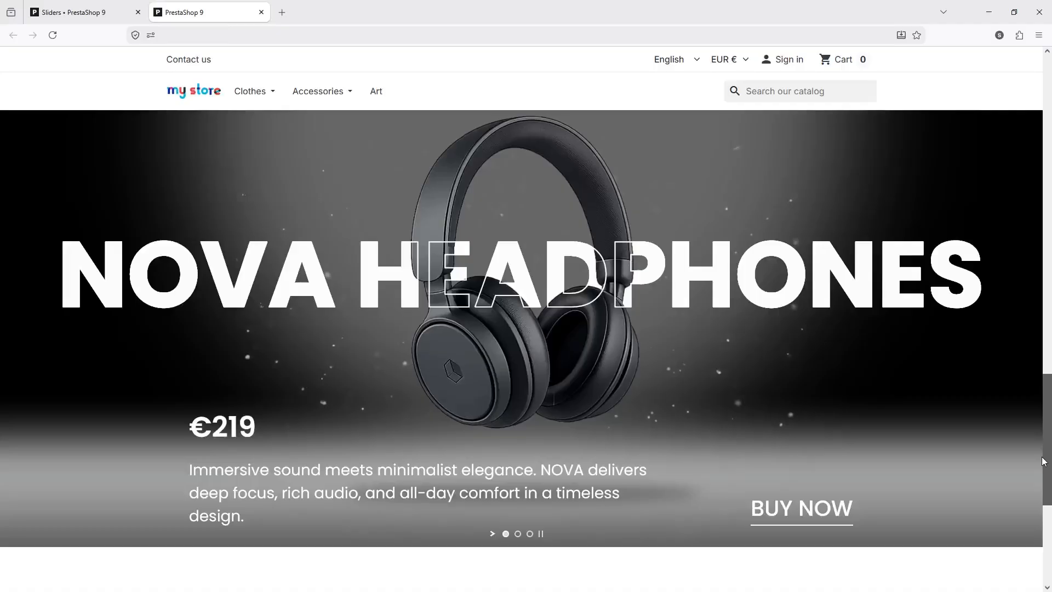
left_click_drag(1043, 461, 1040, 138)
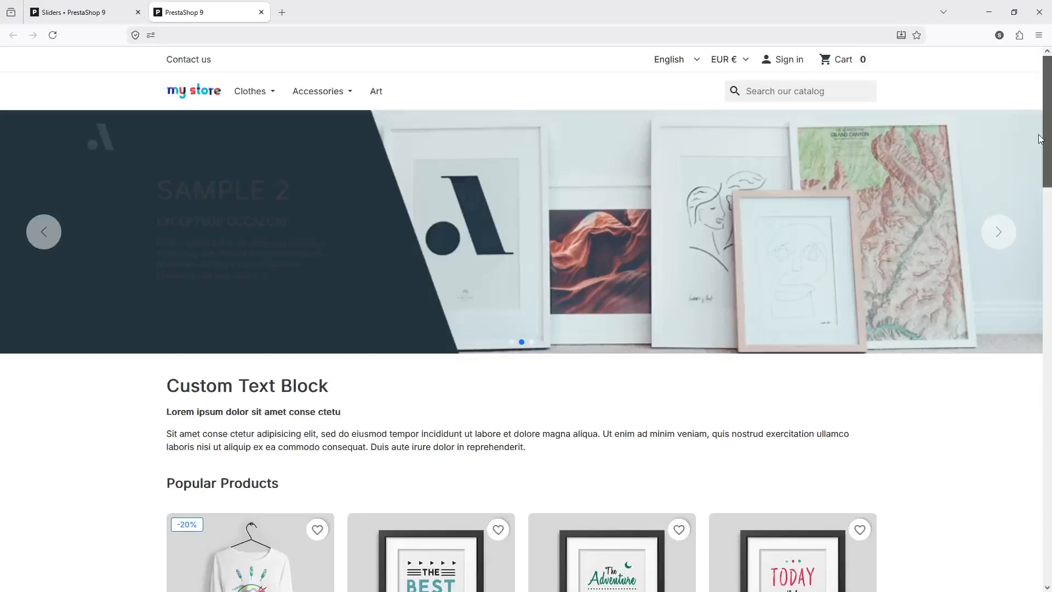
In the back office's module positions, move Creative Slider to first place under displayHome and unhook the Image slider module
left_click(106, 15)
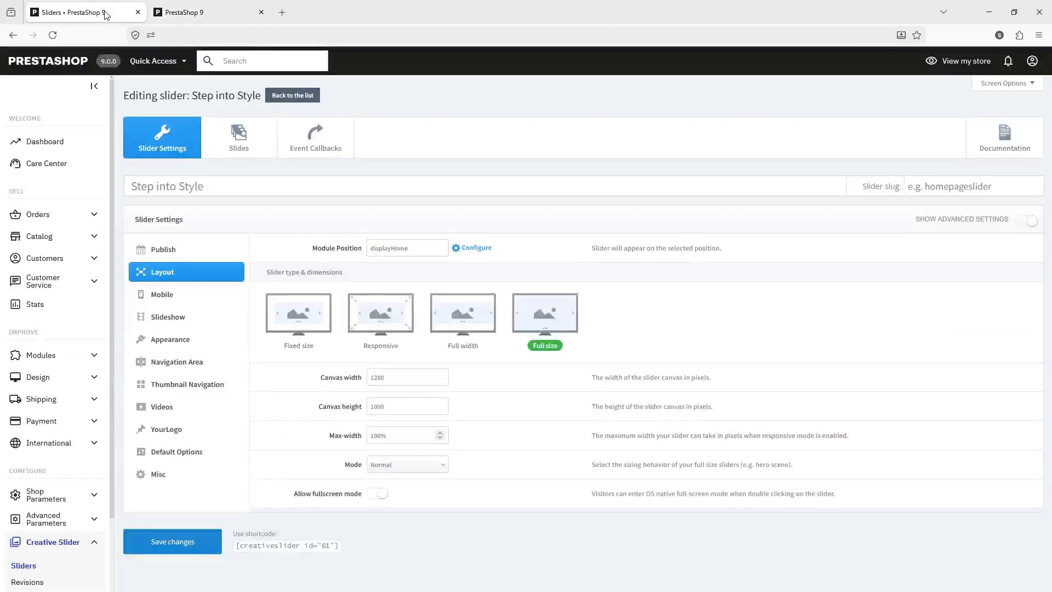
left_click(37, 378)
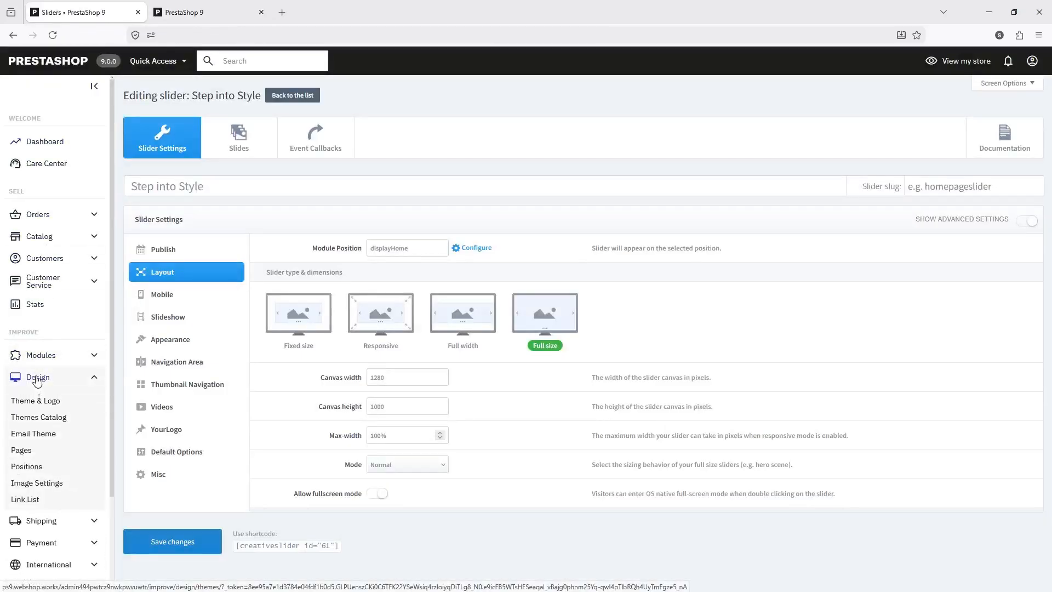
left_click(27, 466)
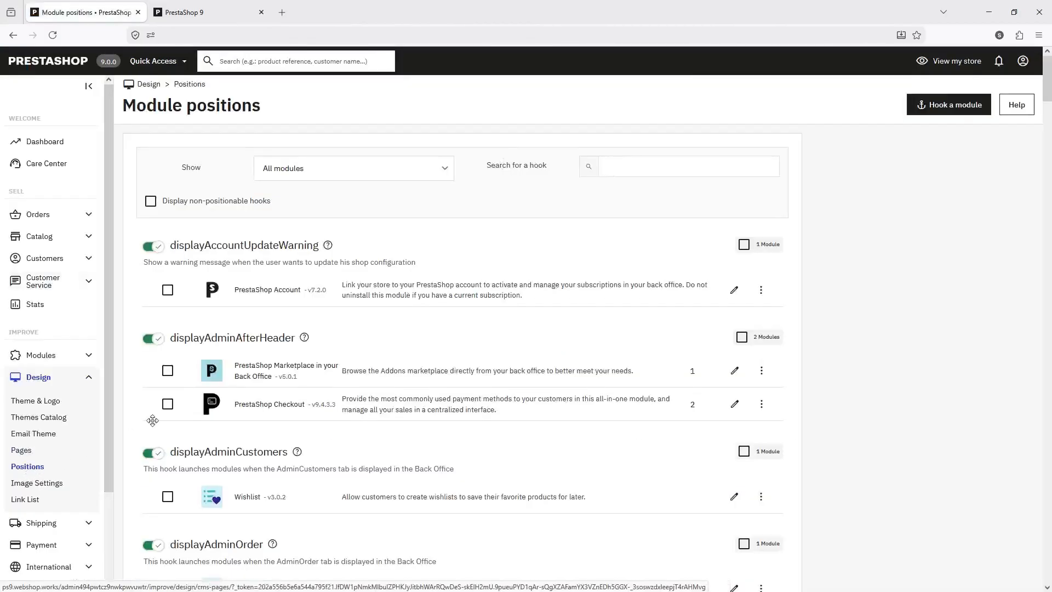
left_click(688, 167)
type("home")
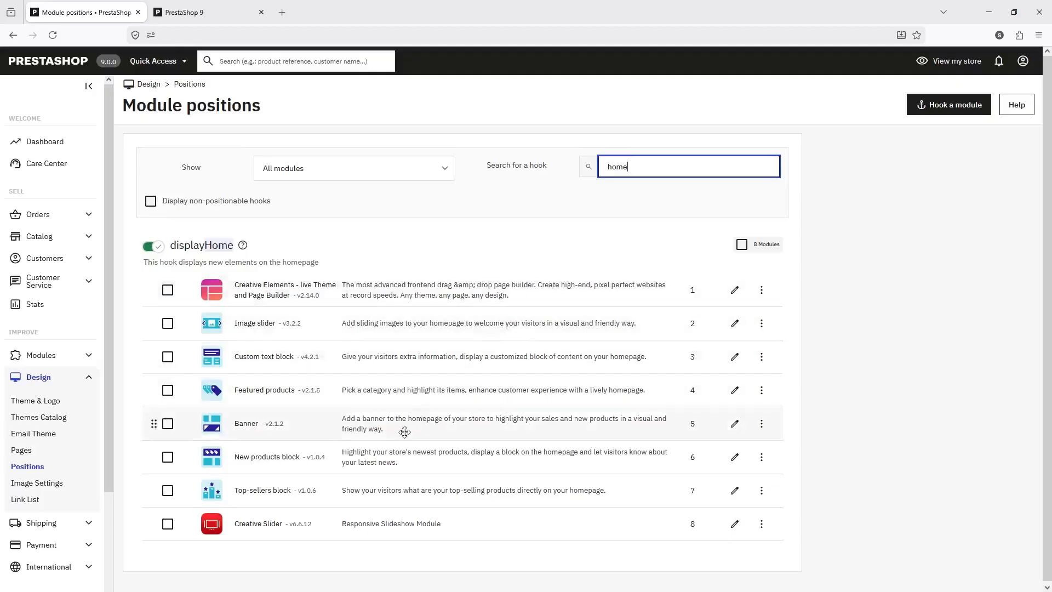
left_click_drag(329, 524, 330, 283)
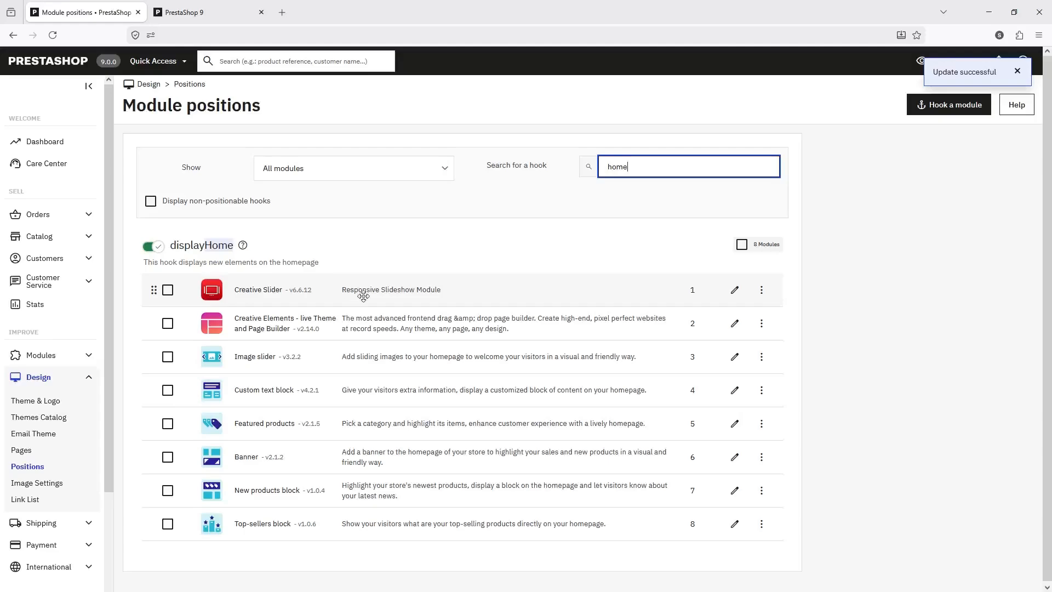
left_click(761, 362)
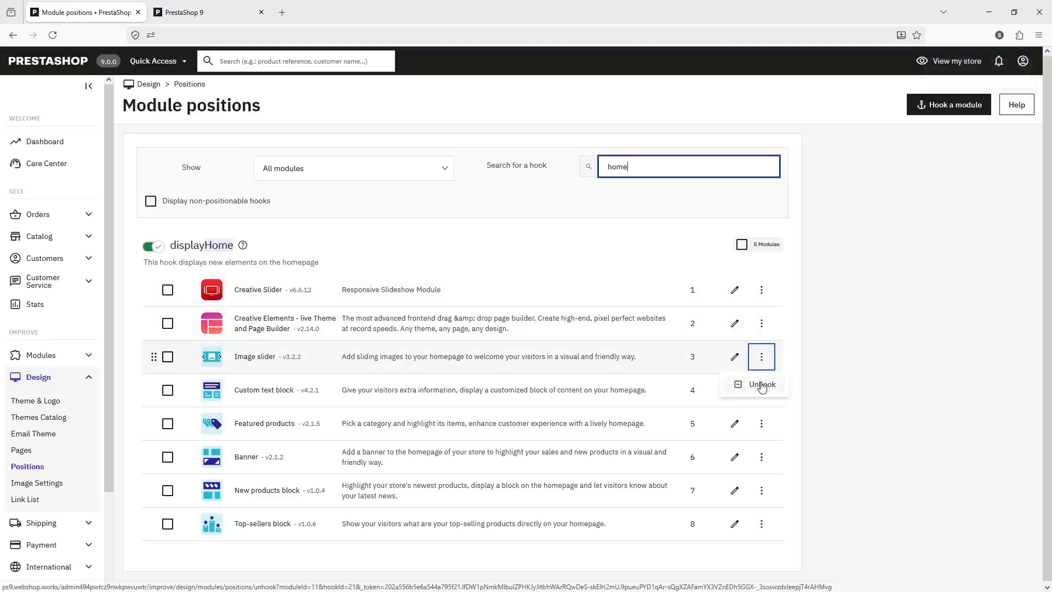
left_click(761, 385)
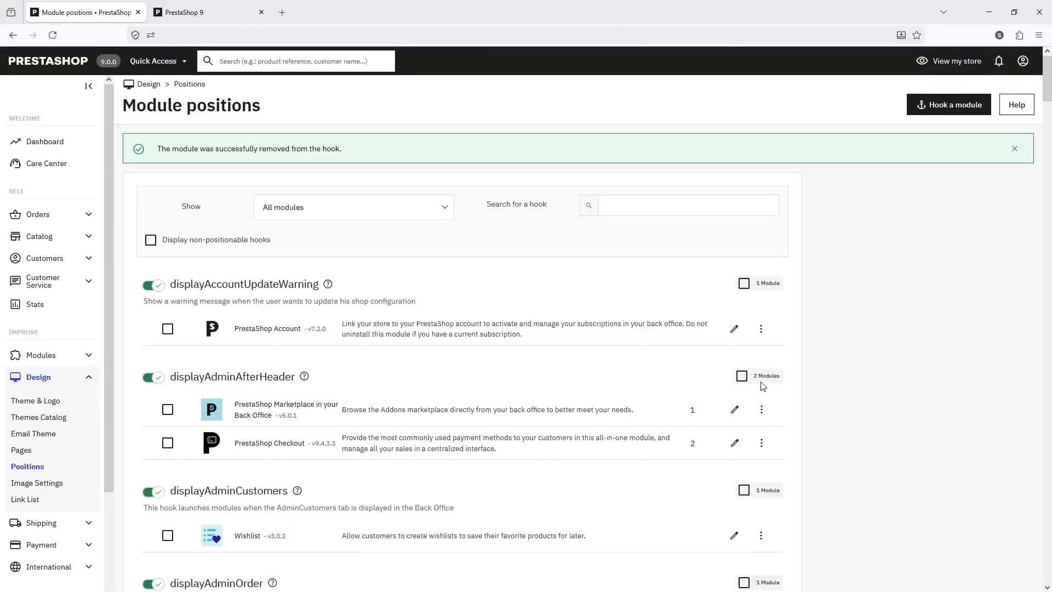
Reload the storefront homepage and check the slider's new placement below the header
left_click(230, 17)
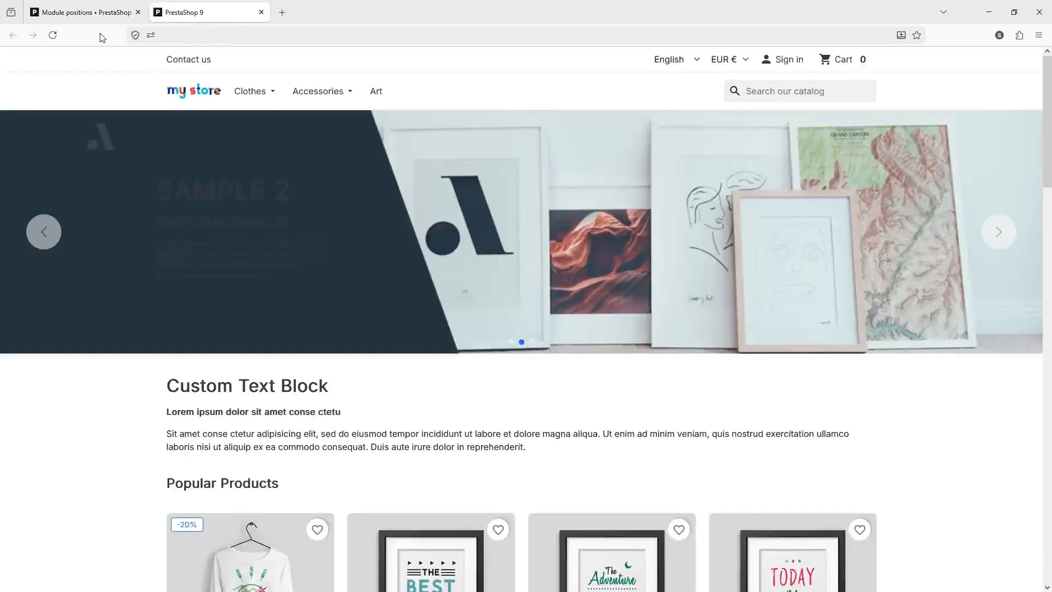
left_click(53, 35)
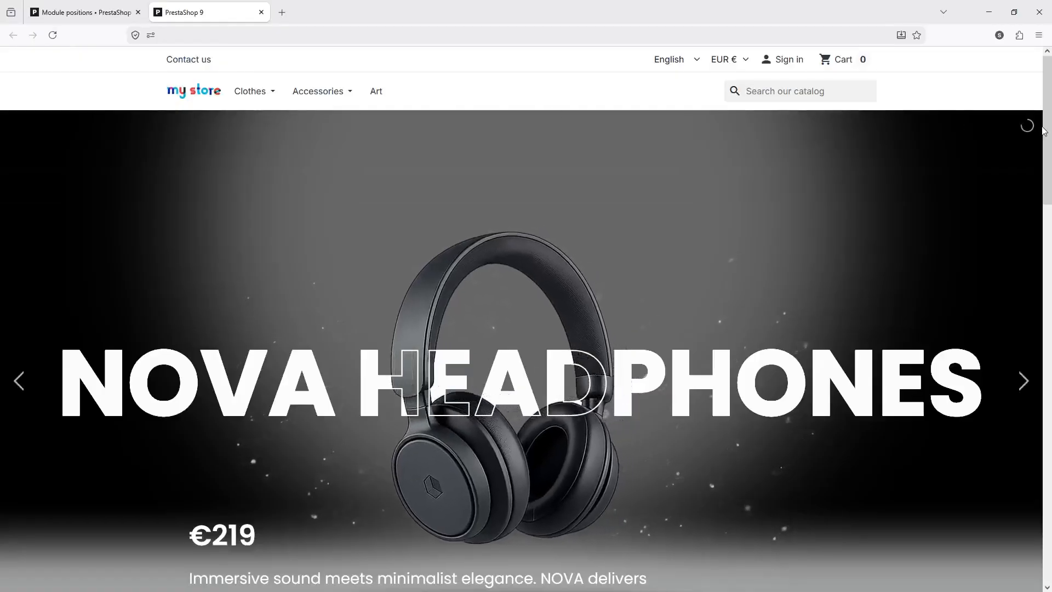
mouse_move(1046, 132)
left_mouse_down()
mouse_move(1046, 171)
mouse_move(1047, 130)
left_mouse_up()
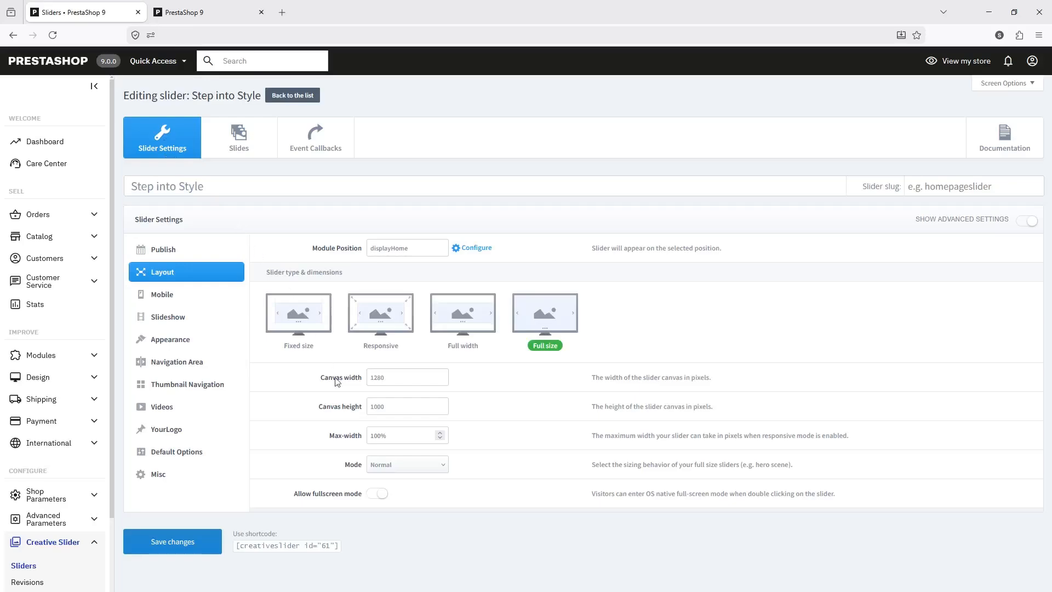
Set the slider's layout mode to Hero scene, save the slider, and reload the storefront homepage
left_click(402, 464)
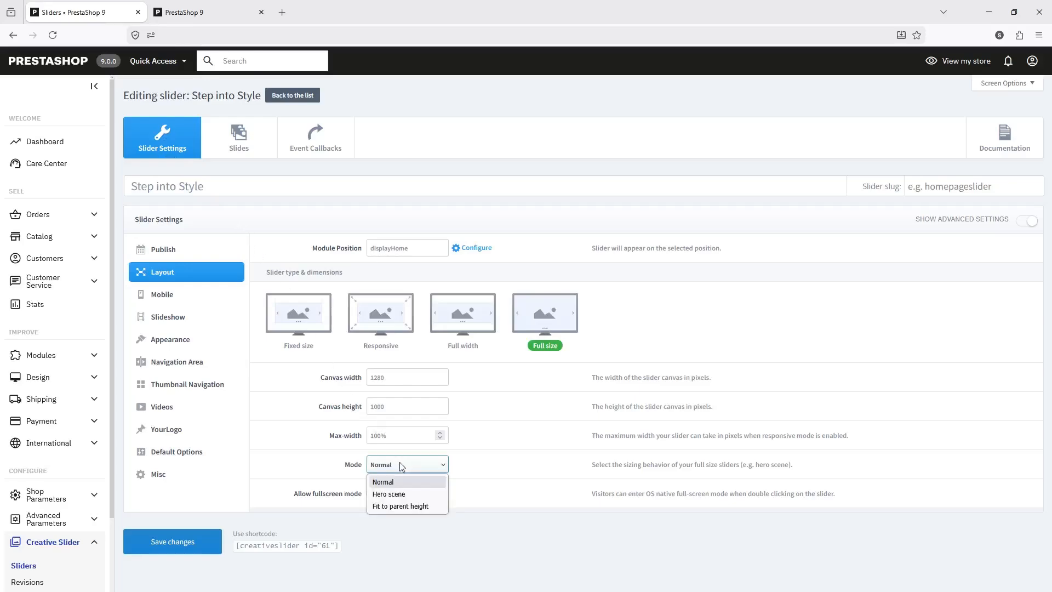
left_click(399, 493)
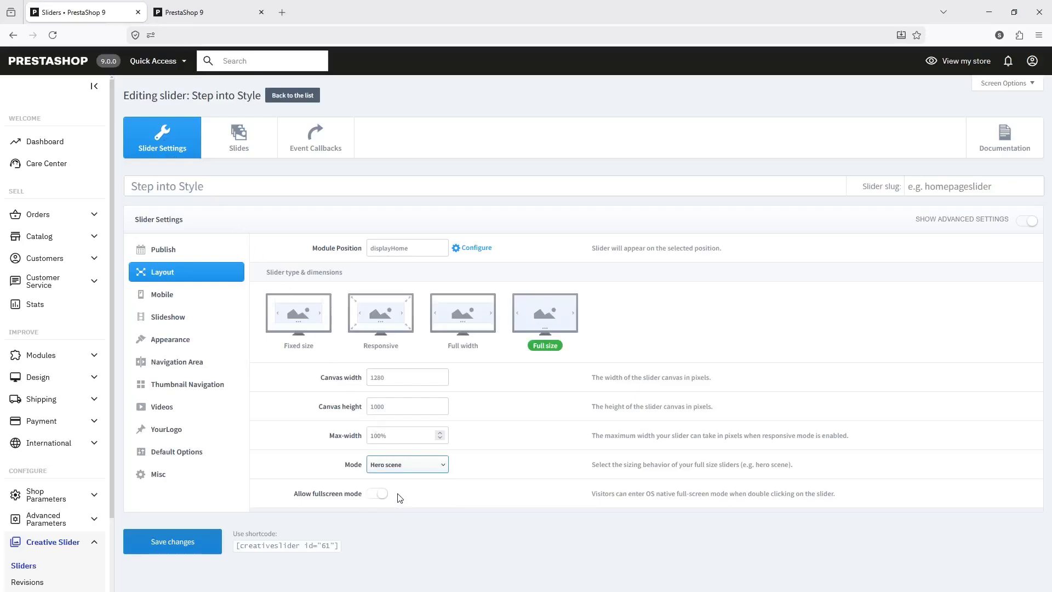
left_click(159, 542)
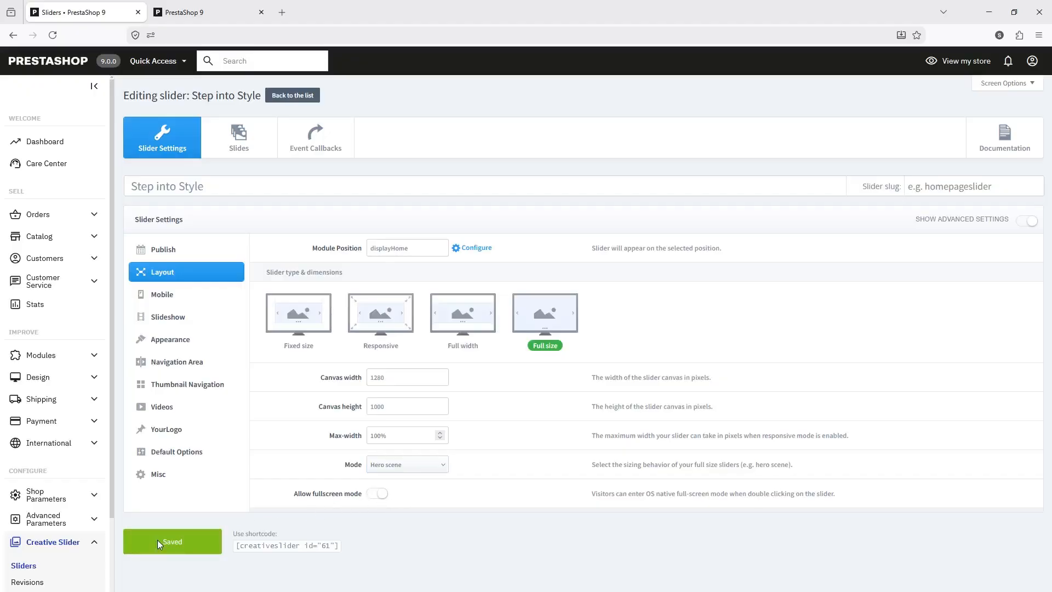
left_click(212, 8)
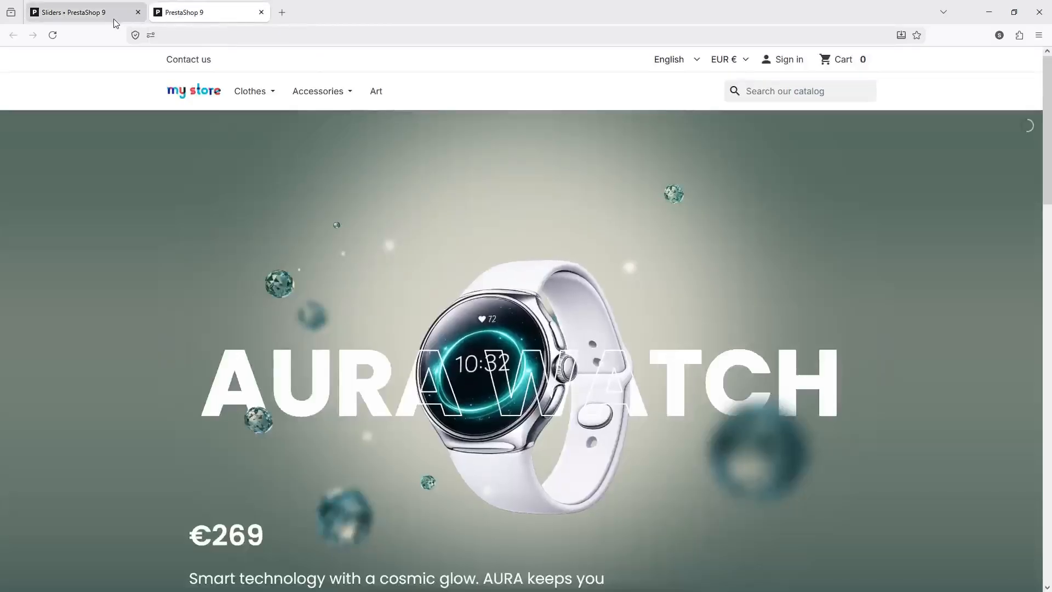
left_click(52, 35)
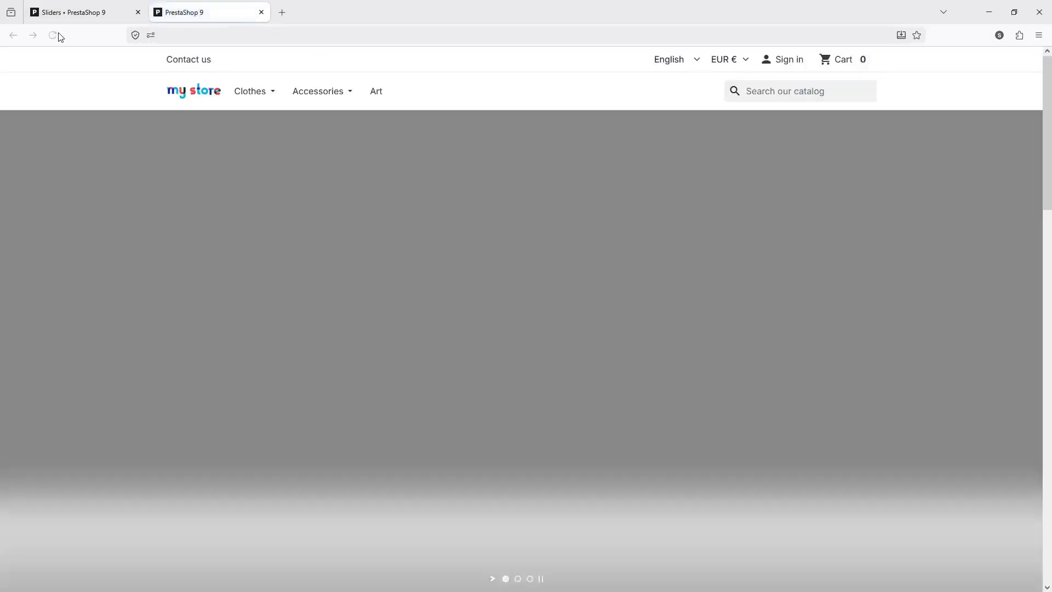